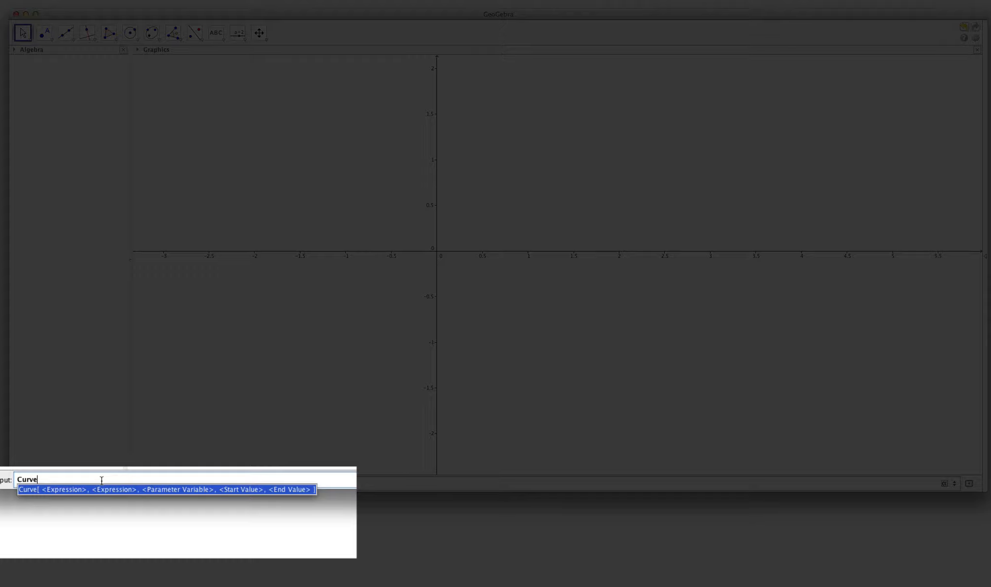
- Create a parametric curve with the Curve command using cos(t), sin(t), parameter t, start value 0 and end value 2*pi
key(Return)
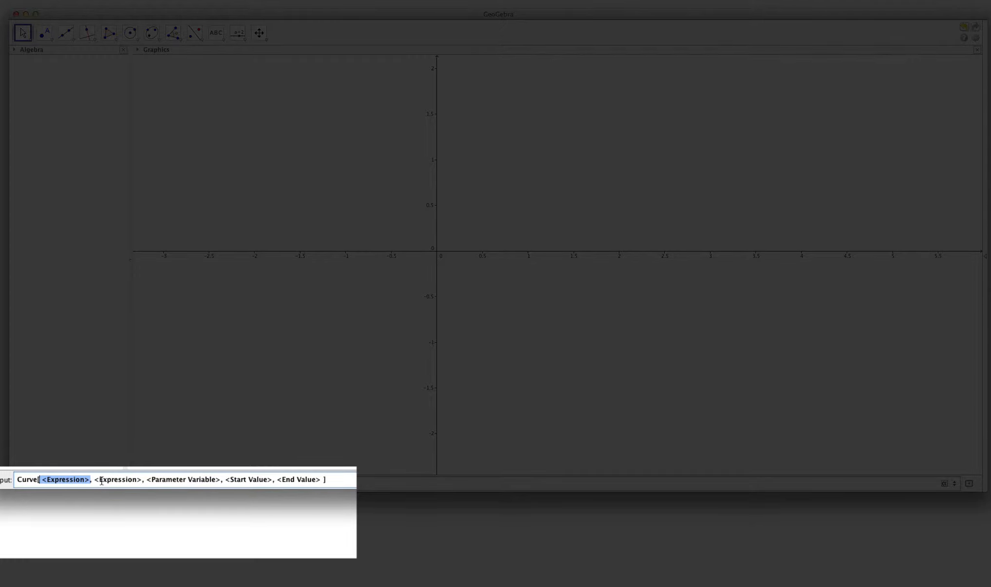
text(cos()
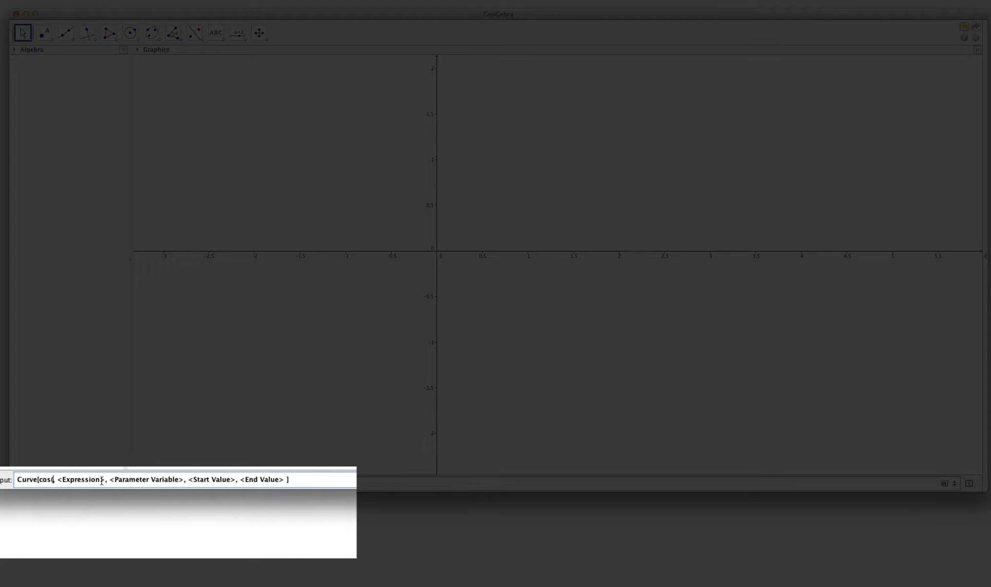
text(t))
key(Tab)
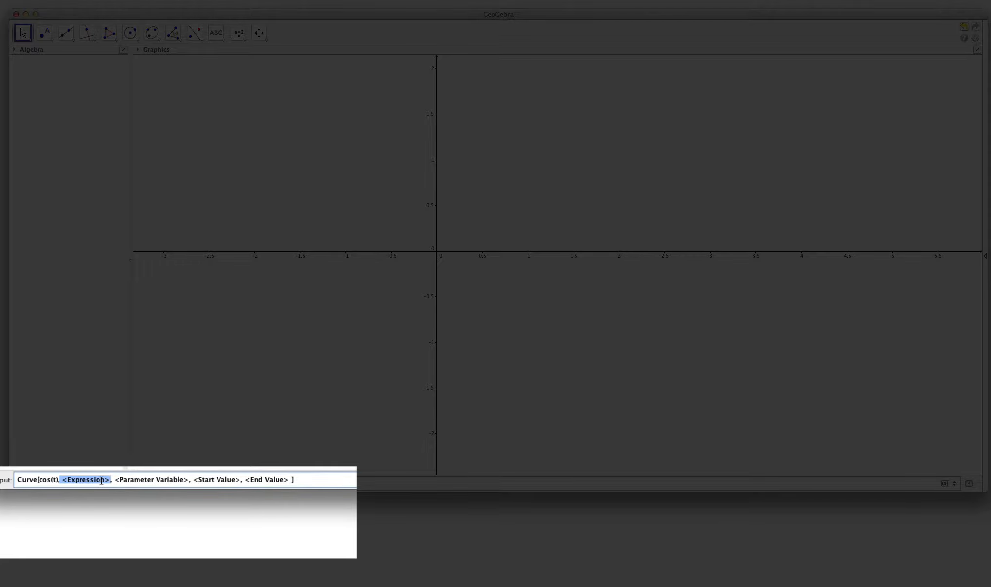
text(sin(t))
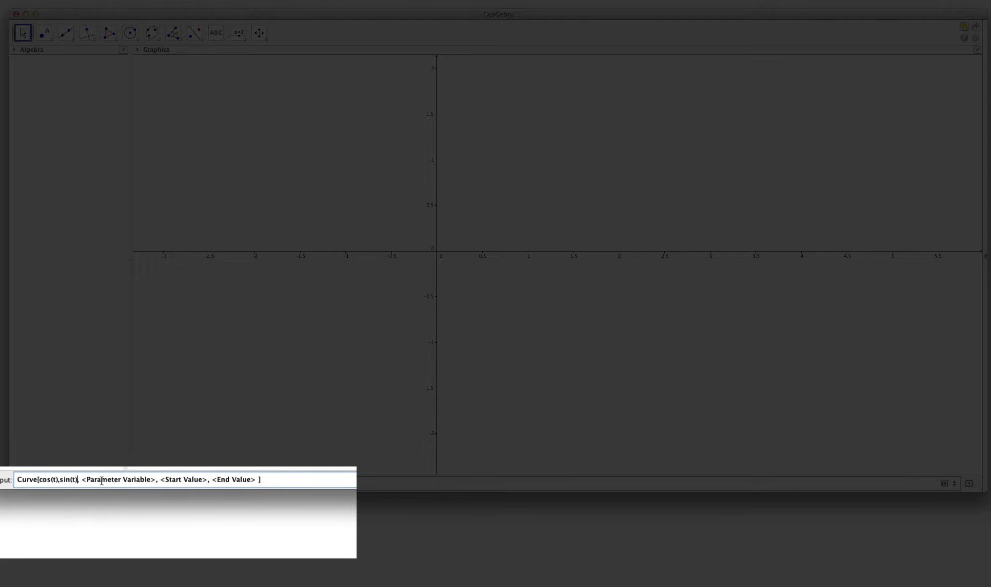
key(Tab)
text(t)
key(Tab)
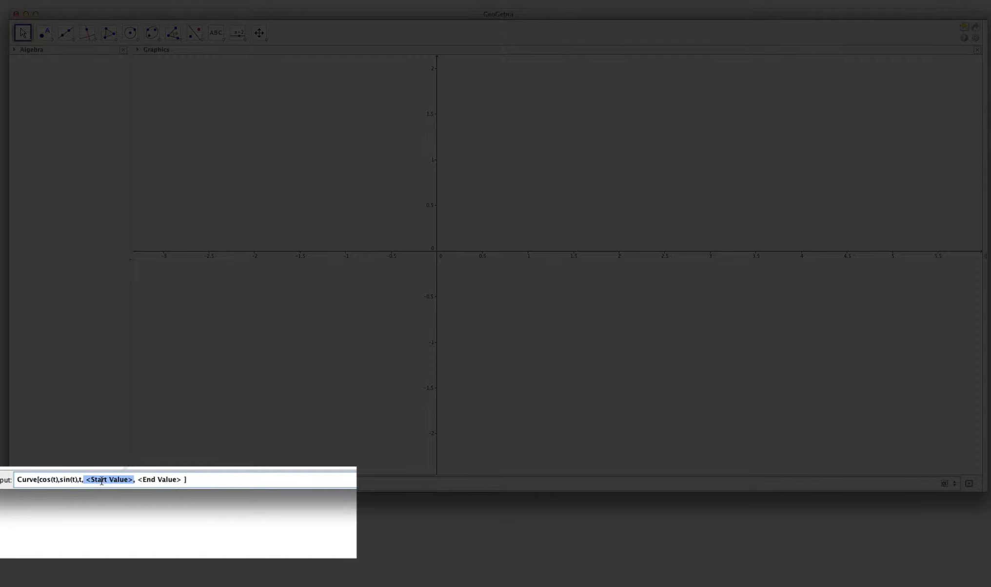
text(0)
key(Tab)
text(2*)
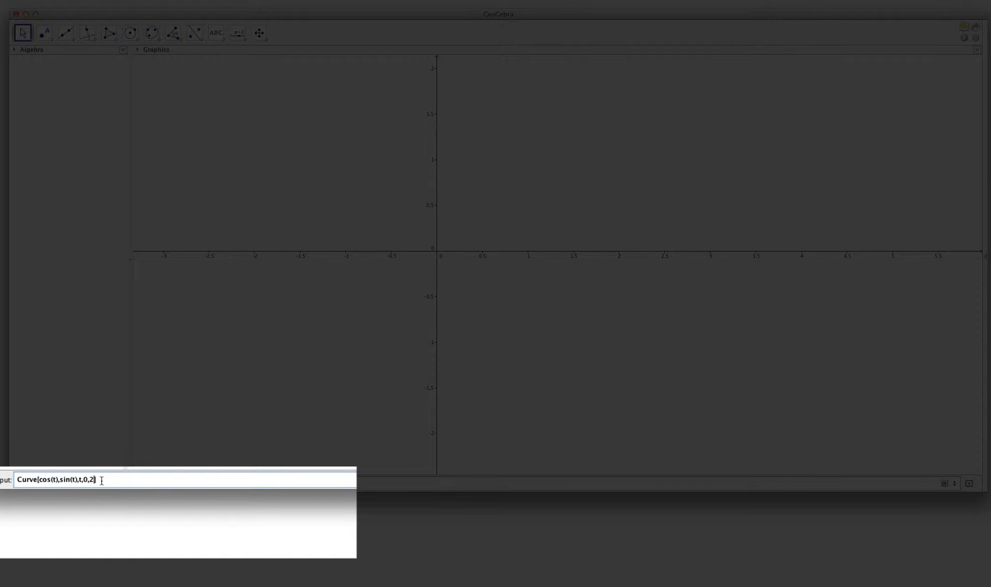
text(pi)
key(Return)
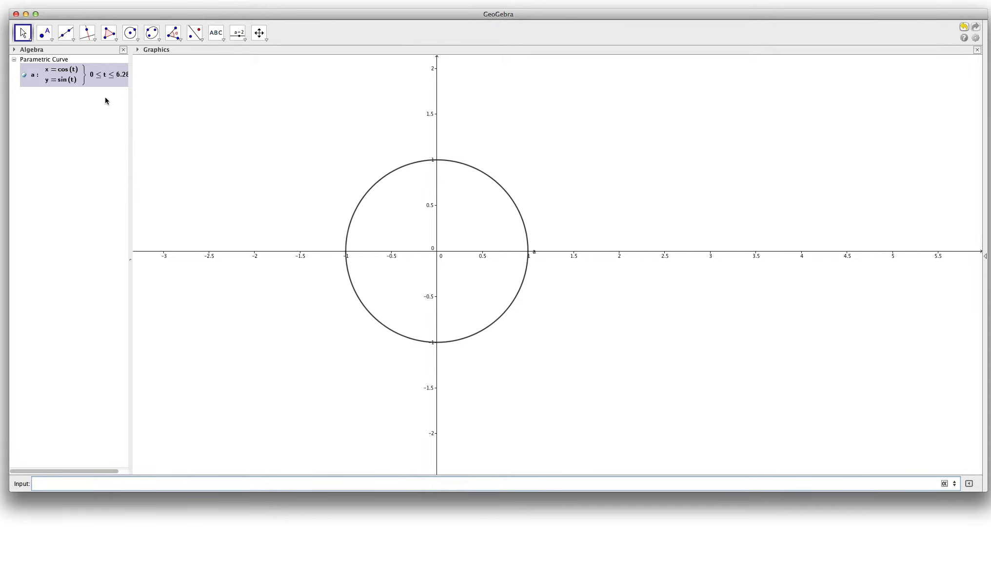
- Change the colour of the parametric curve to red (255, 0, 0) in its object properties
right_click(70, 82)
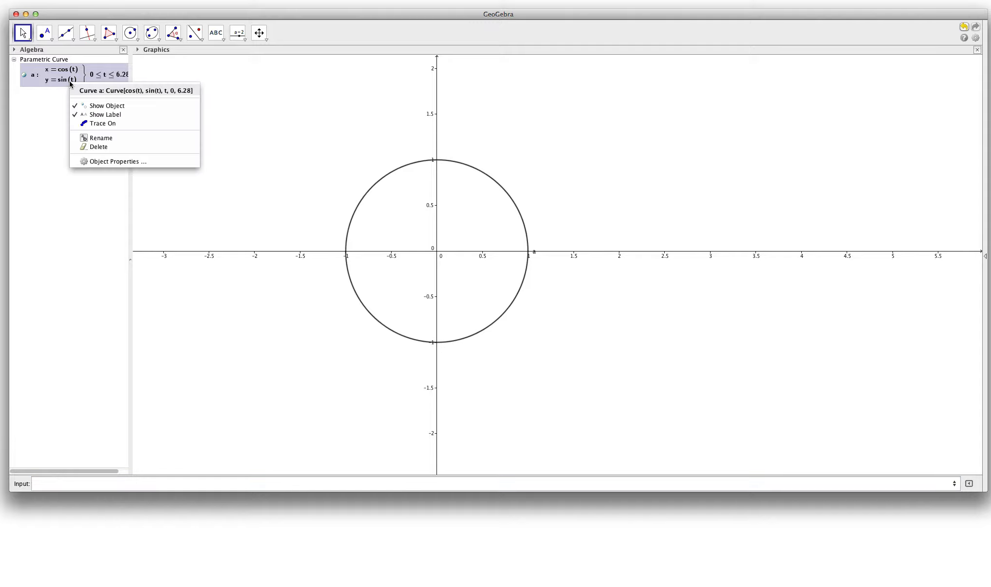
click(121, 163)
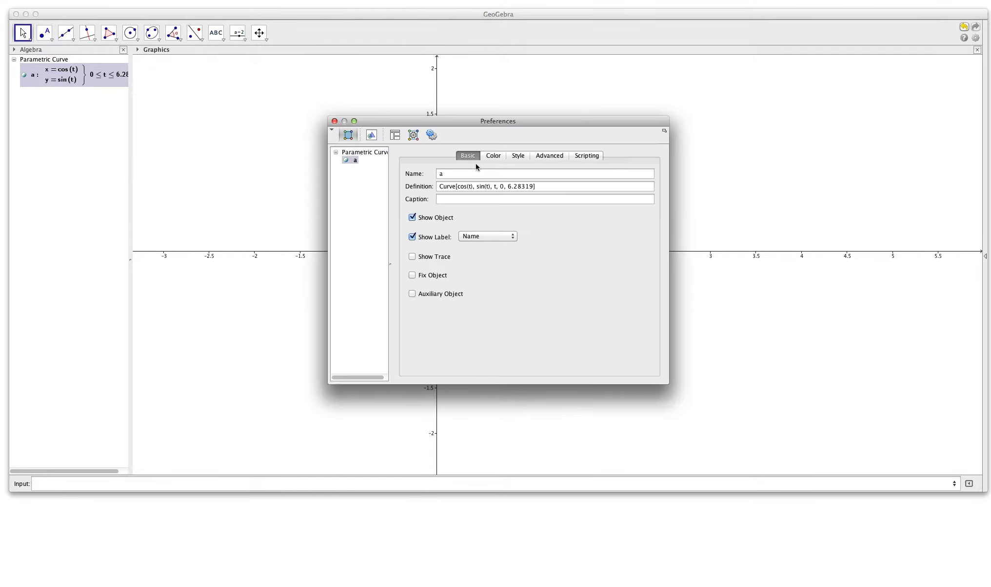
click(489, 156)
click(422, 176)
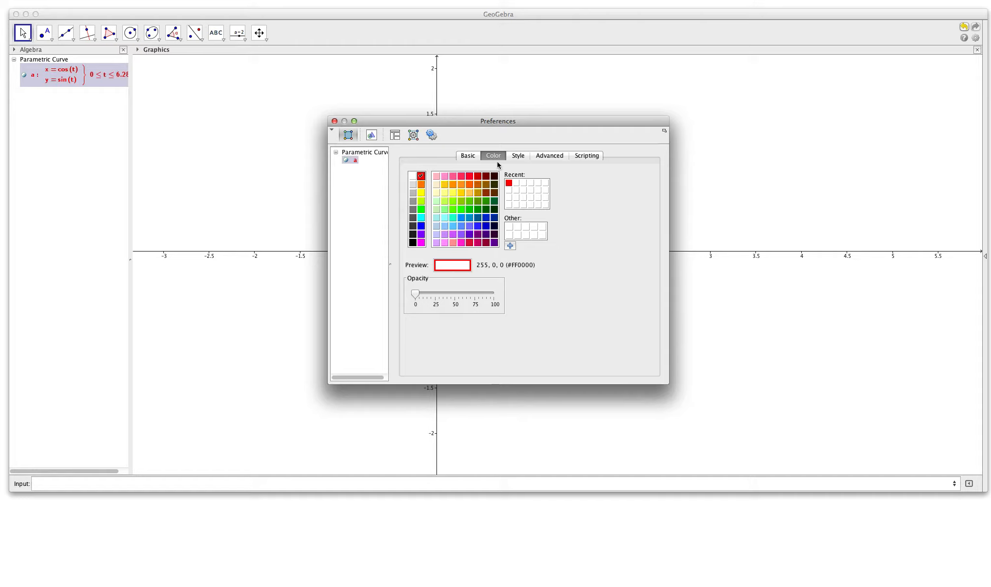
- Increase the line thickness of the parametric curve and hide its label
click(523, 156)
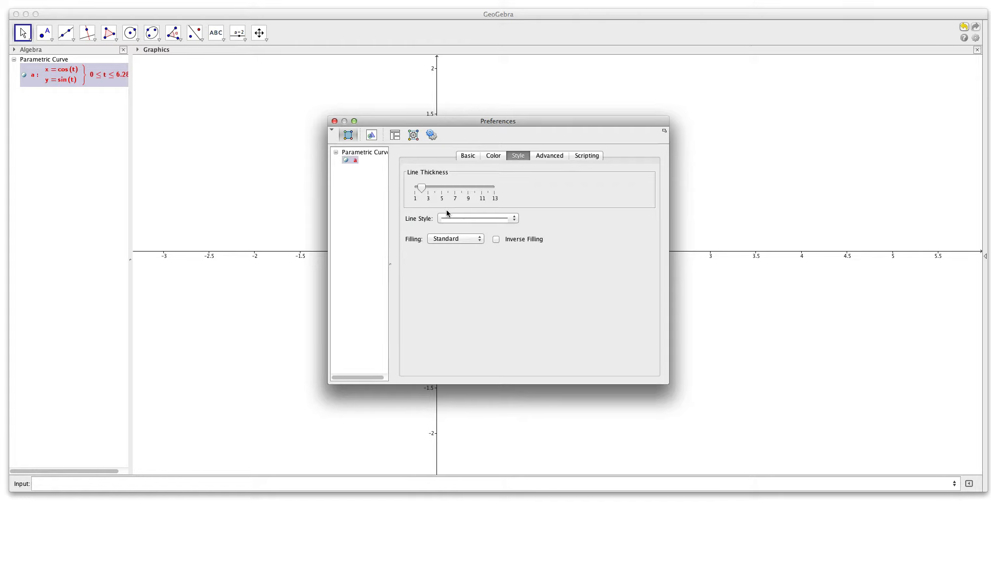
click(444, 191)
click(335, 121)
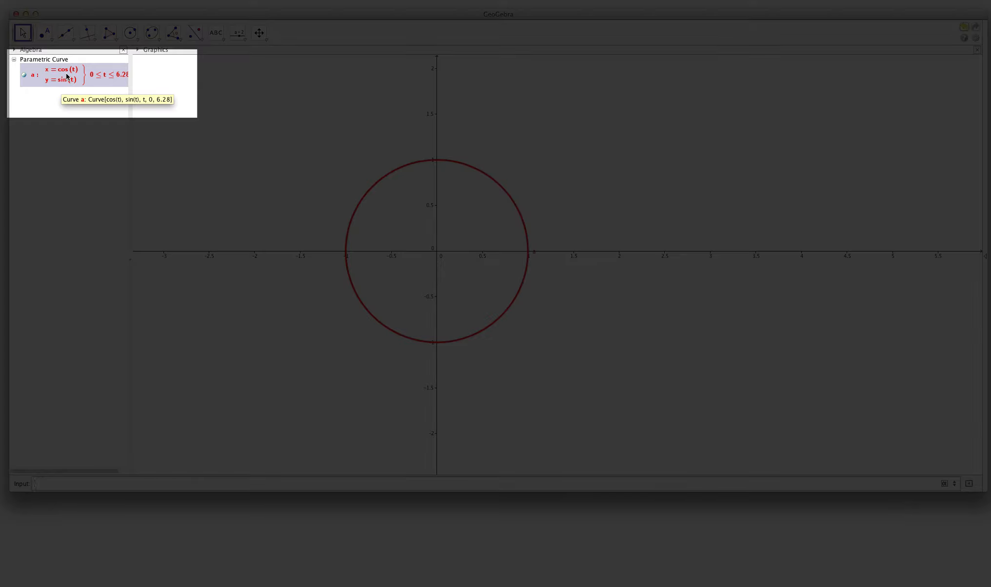
right_click(67, 76)
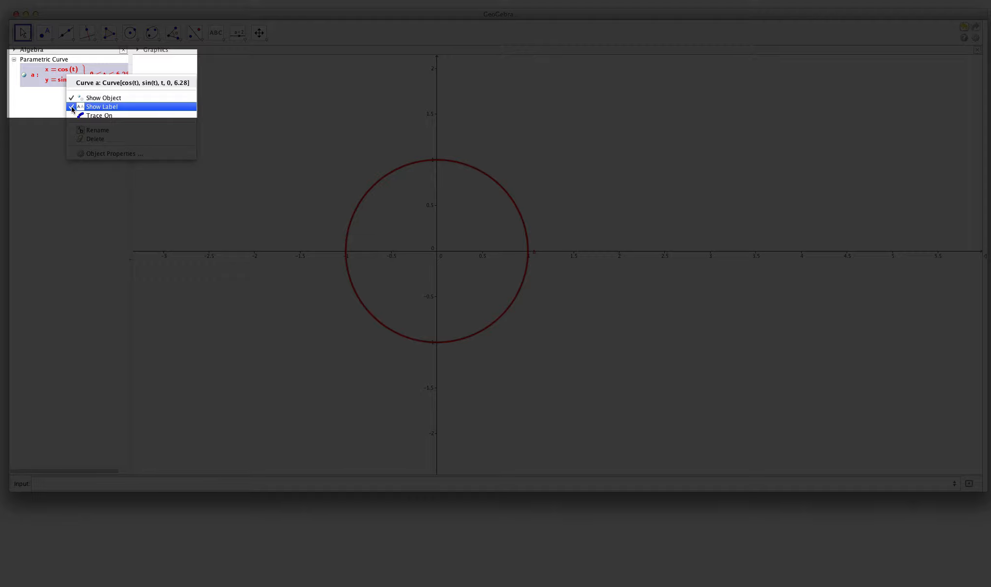
click(101, 109)
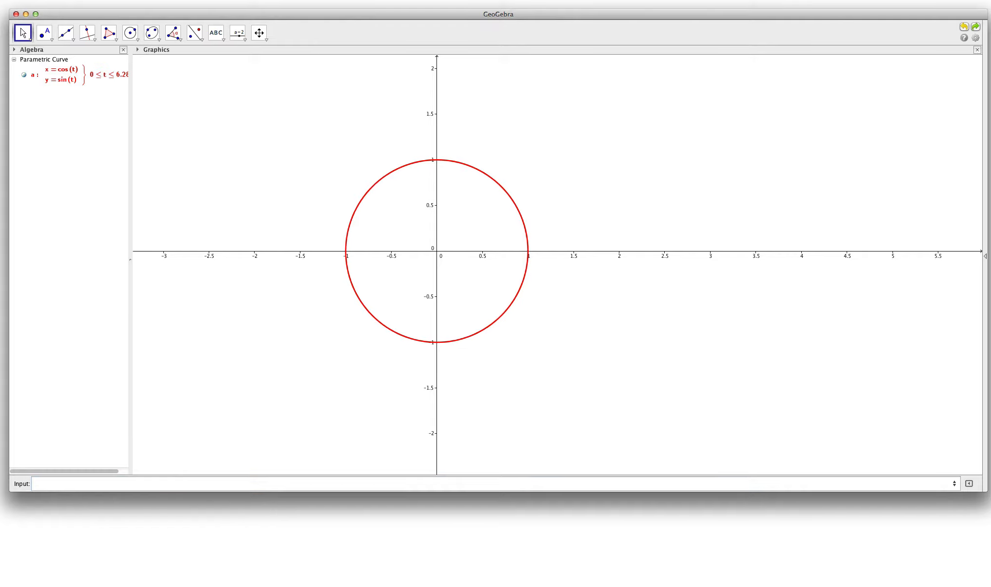
- Redefine curve a so its expressions are cos(2*t) and sin(6*t), keeping the parameter range
double_click(73, 76)
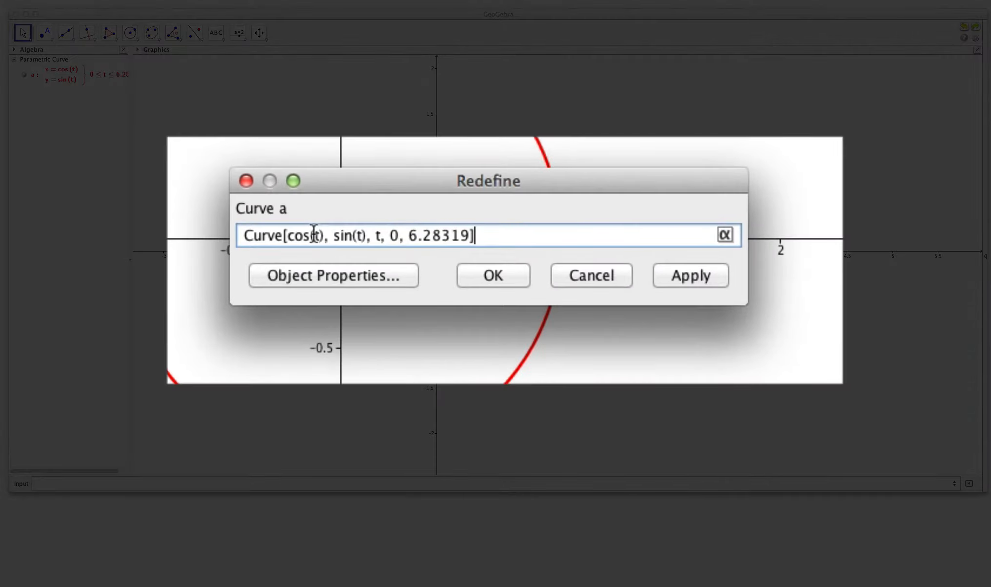
click(426, 250)
text(2*)
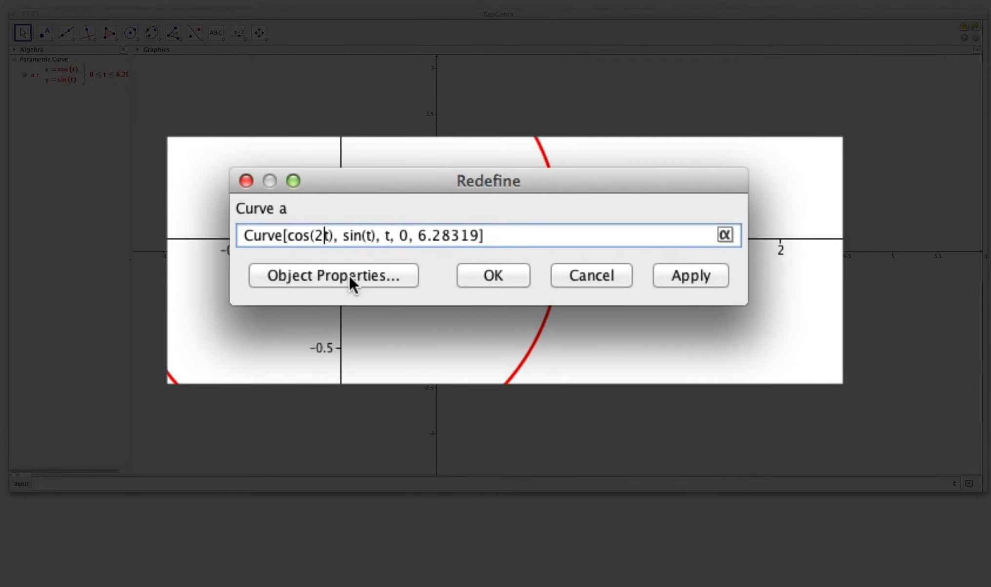
key(Right)
key(Right)
key(Right)
key(Right)
key(Right)
key(Right)
key(Right)
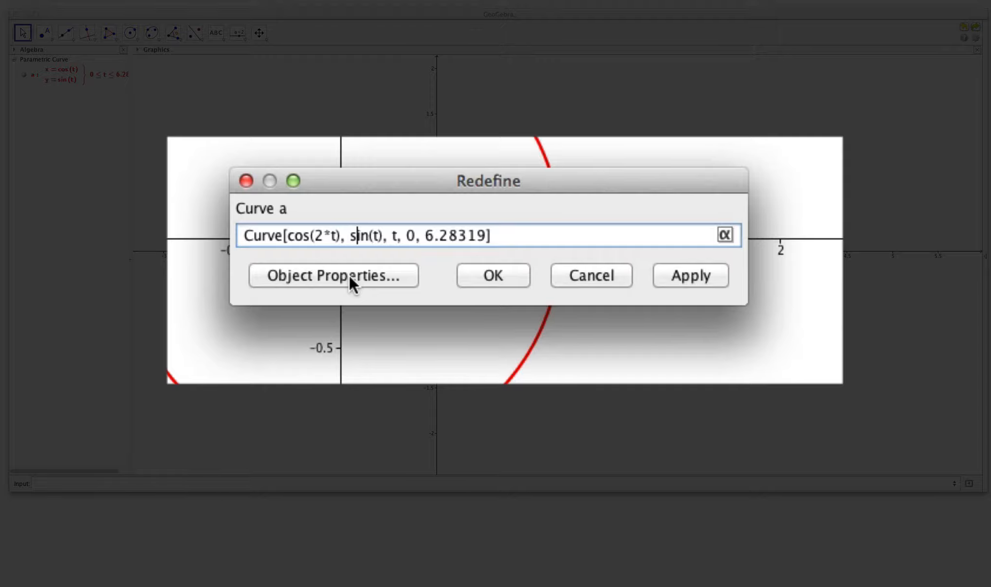
key(Right)
text(6*)
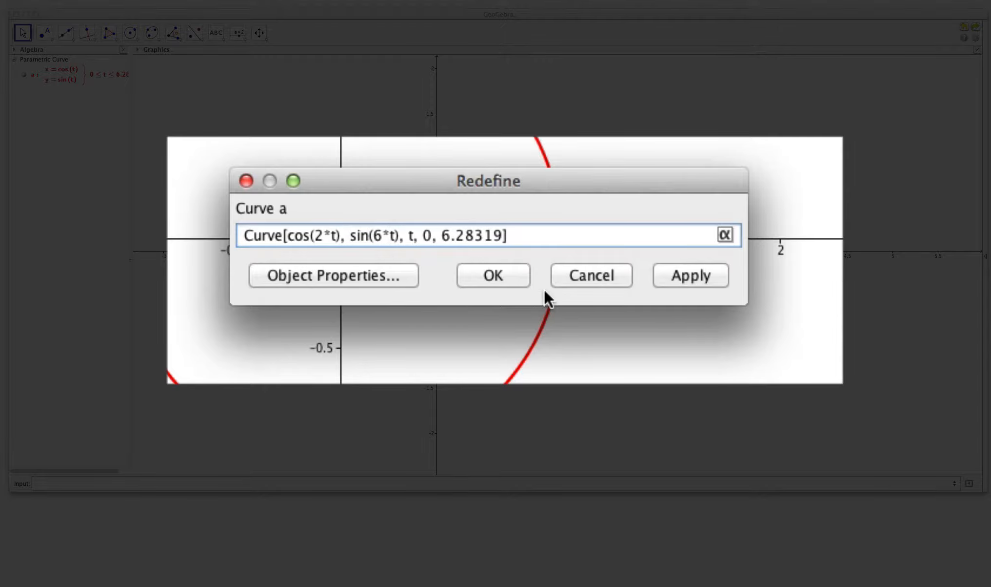
click(497, 273)
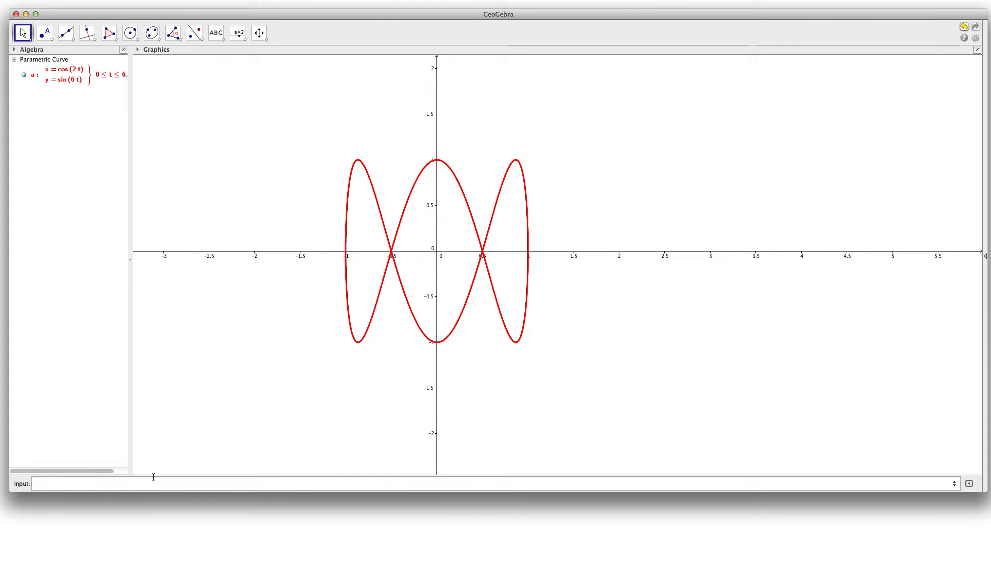
- Define the function f(t)=cos(t) and hide its graph
click(119, 483)
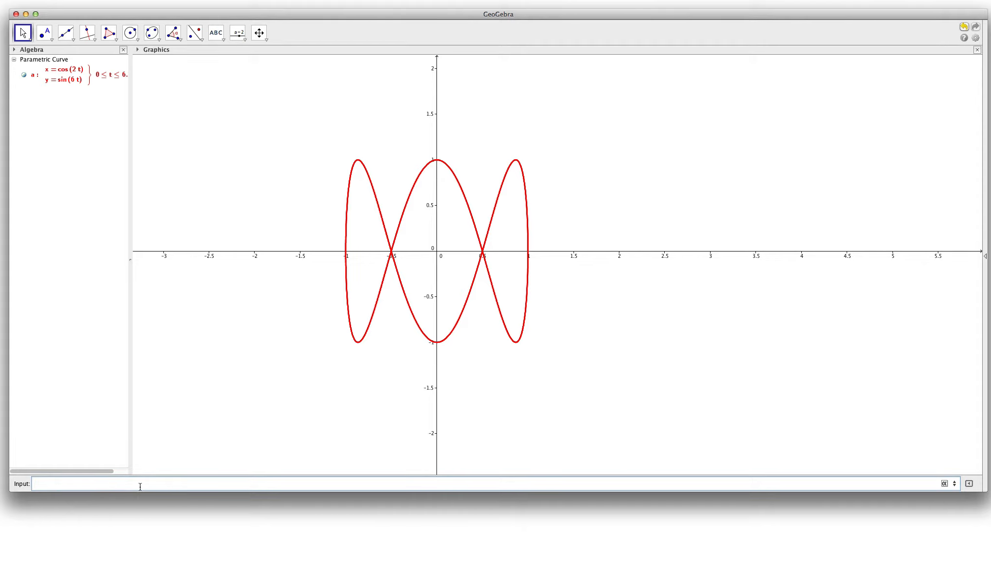
text(f(t))
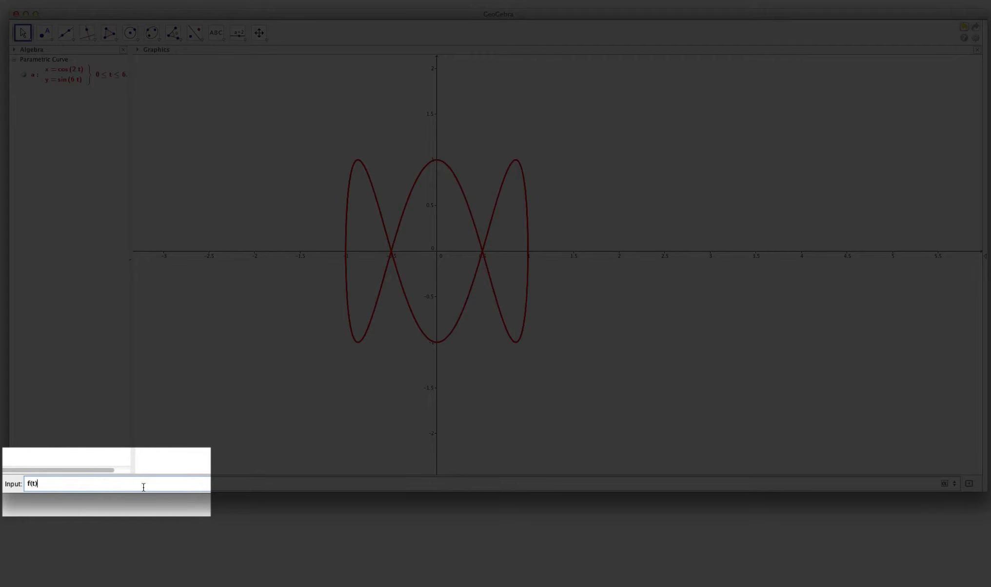
text(=cos(t)
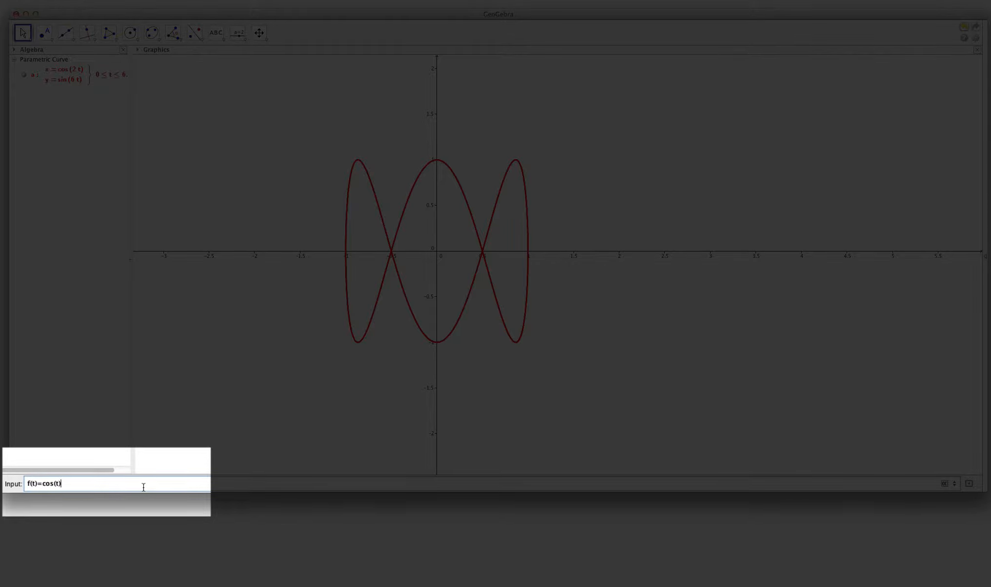
key(Return)
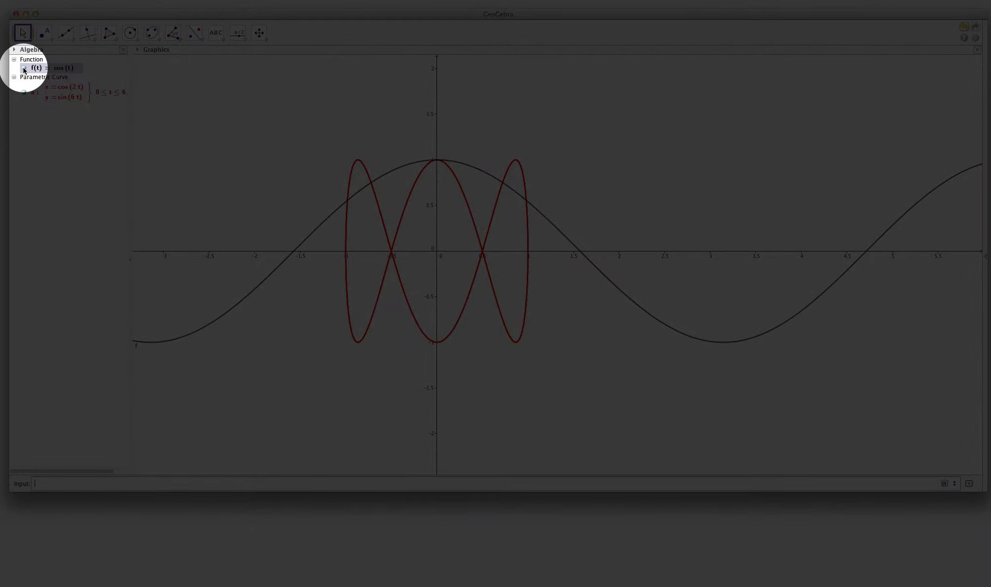
click(24, 69)
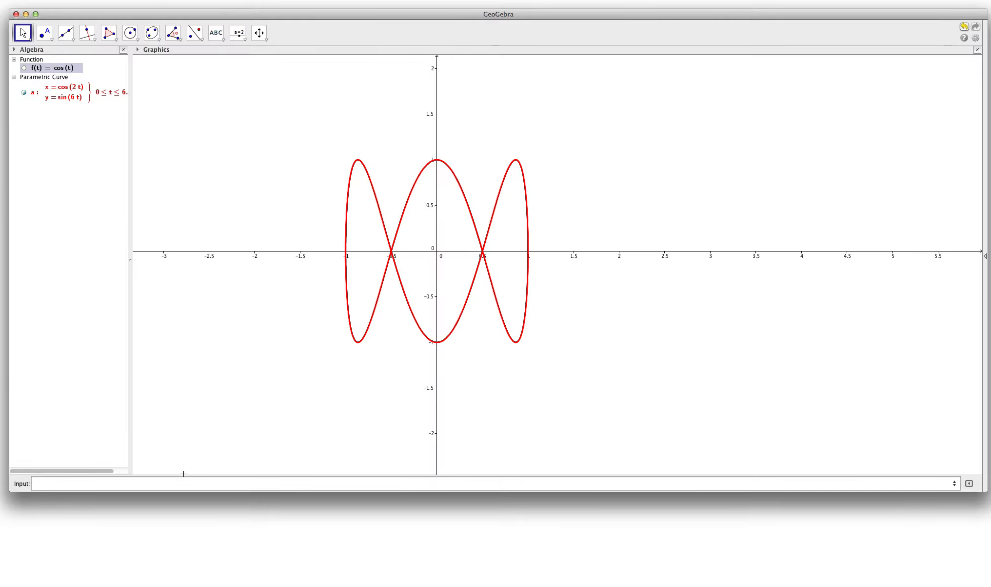
- Define the function g(t)=sin(t) and hide its graph
click(175, 483)
text(g(t))
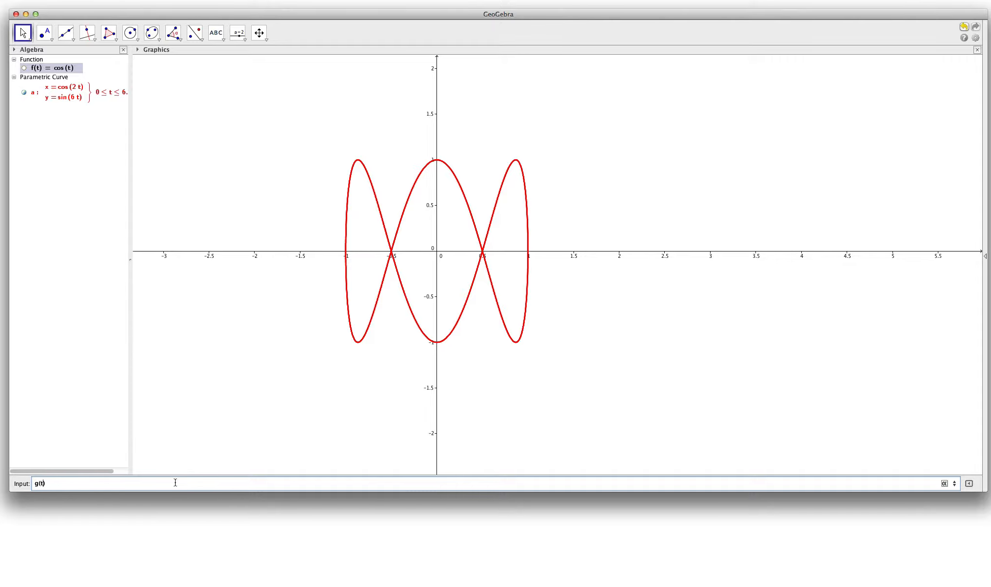
text(=sin(t)
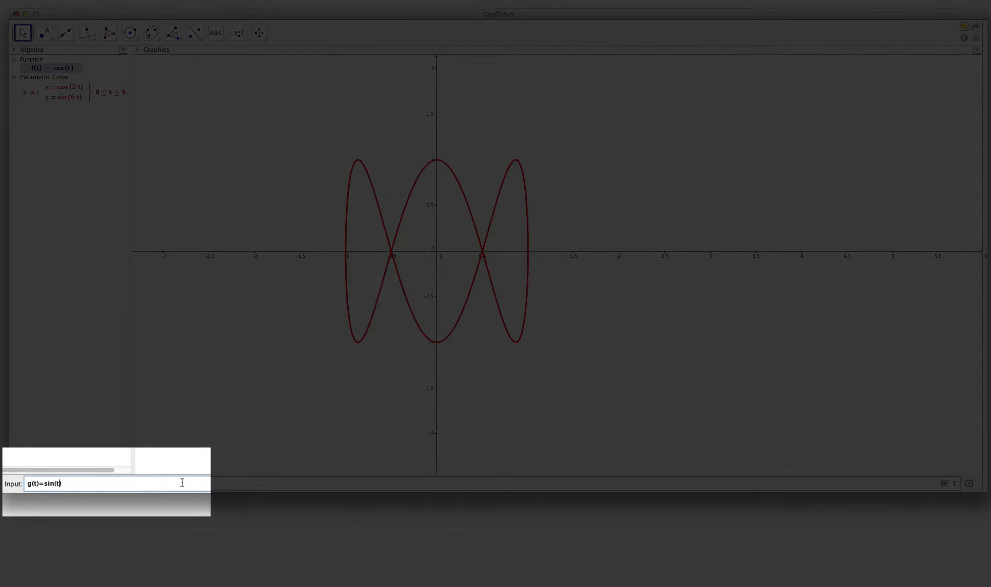
key(Return)
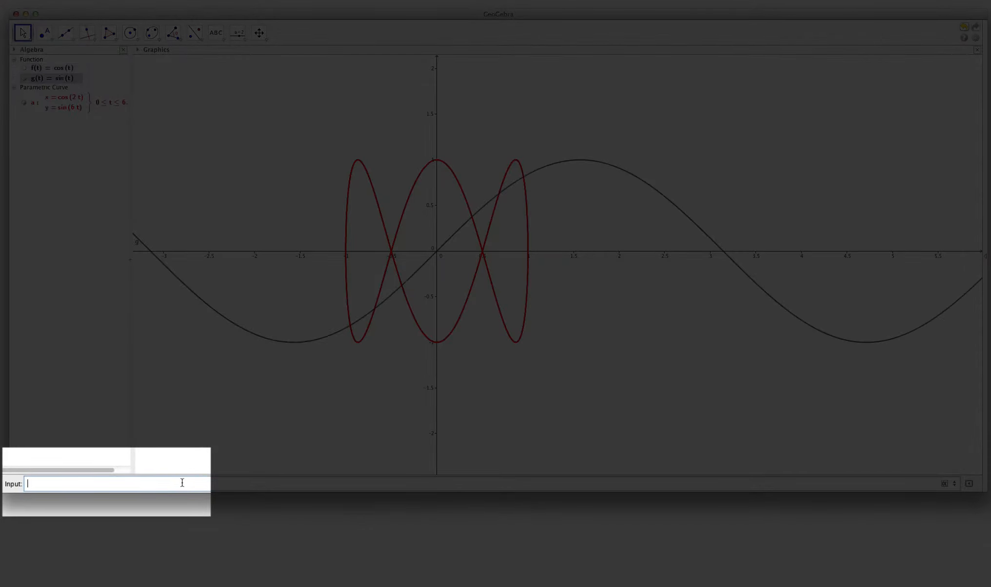
click(24, 78)
- Open the definition of curve a and replace its first expression, cos(2t), with f(t)
double_click(76, 103)
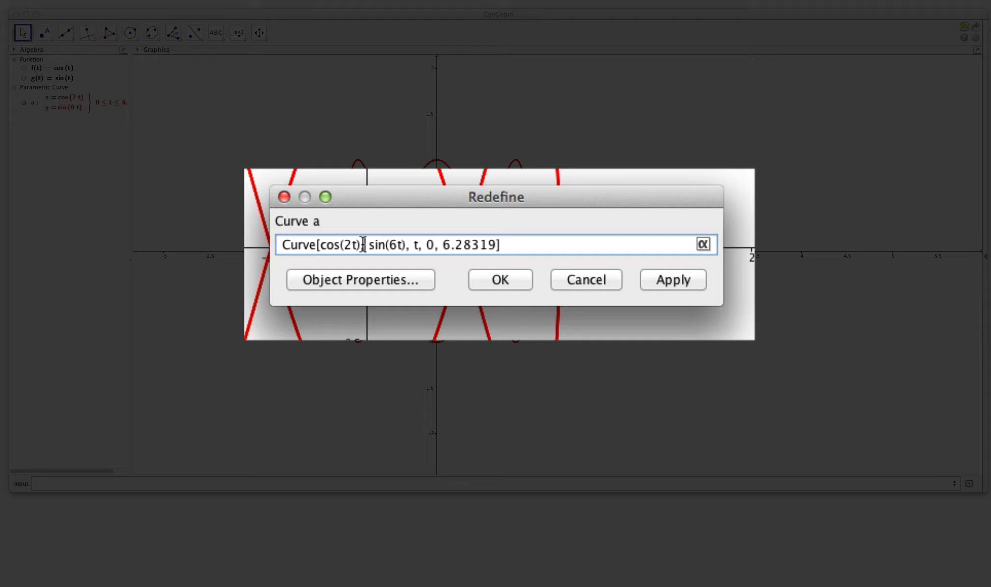
drag(435, 251, 417, 250)
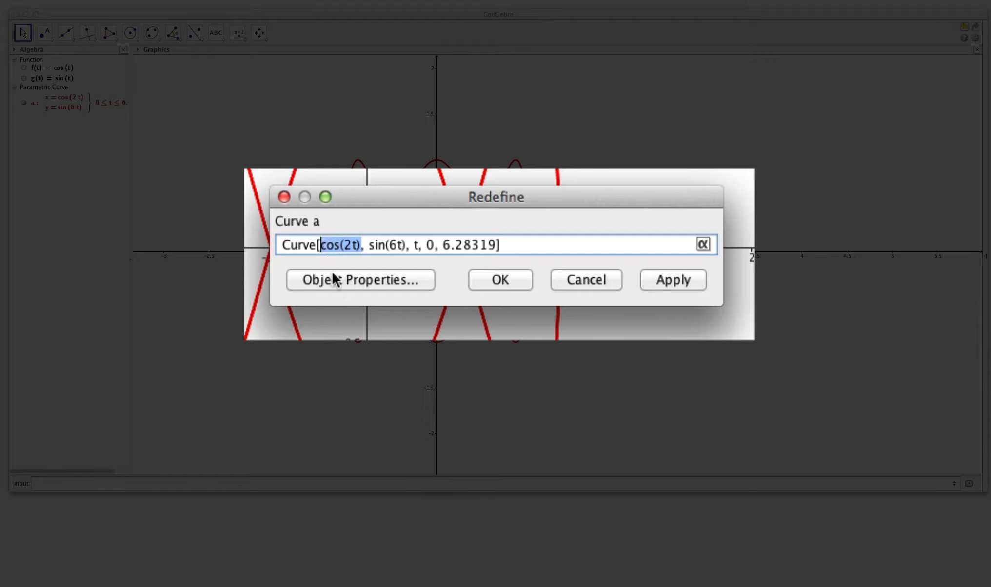
text(f(t))
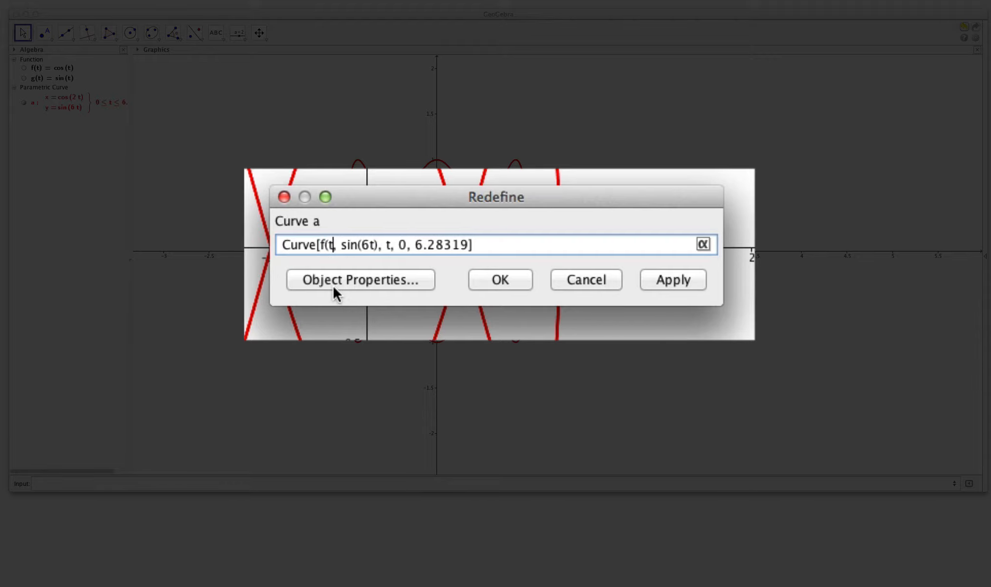
- Replace the second expression in curve a's definition, sin(6t), with g(t) and apply the redefinition
key(Right)
key(Right)
key(Right)
key(Right)
key(Right)
key(Right)
key(Right)
key(Right)
key(Right)
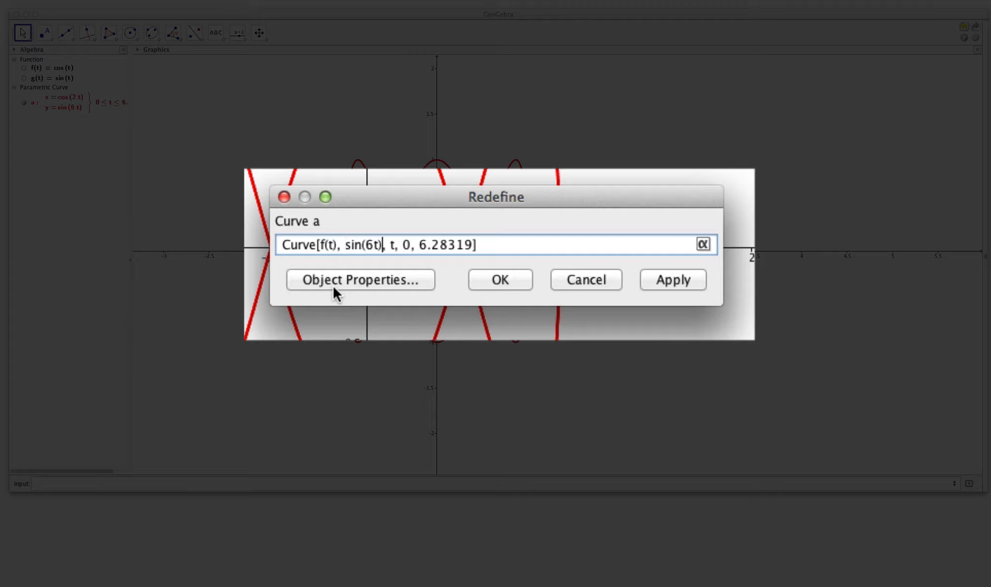
key(BackSpace)
key(BackSpace)
key(BackSpace)
key(BackSpace)
key(BackSpace)
key(BackSpace)
key(BackSpace)
key(BackSpace)
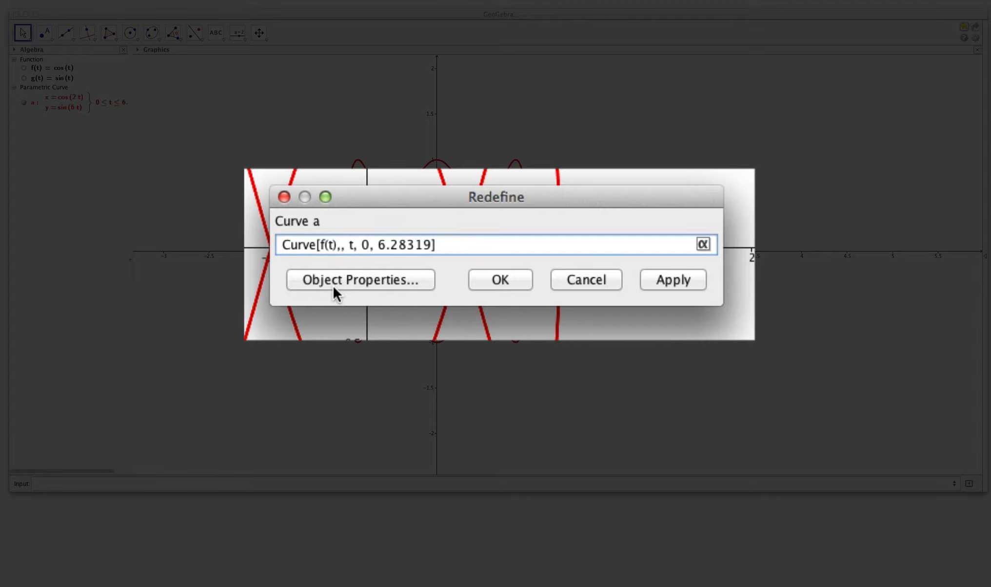
text(g(t))
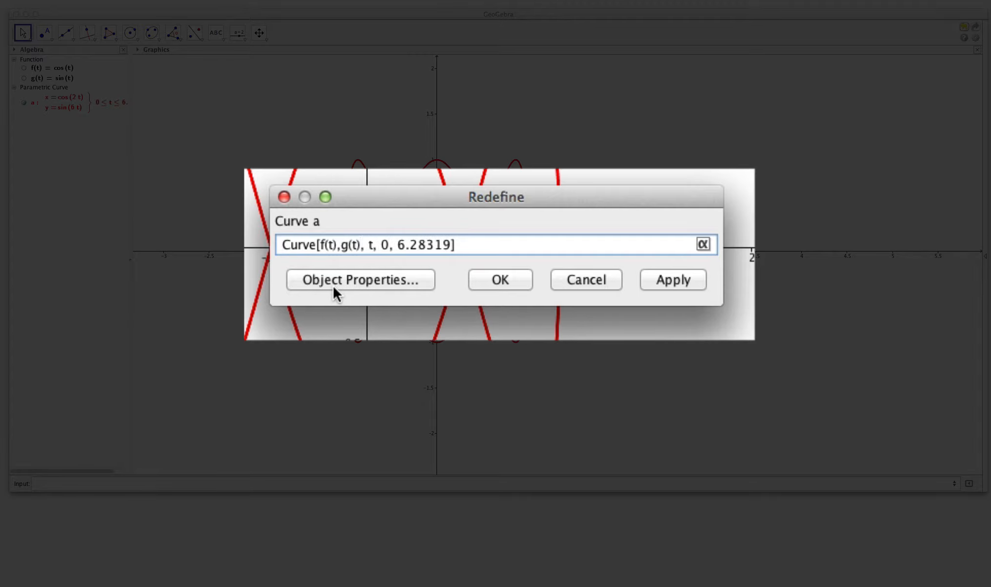
click(508, 277)
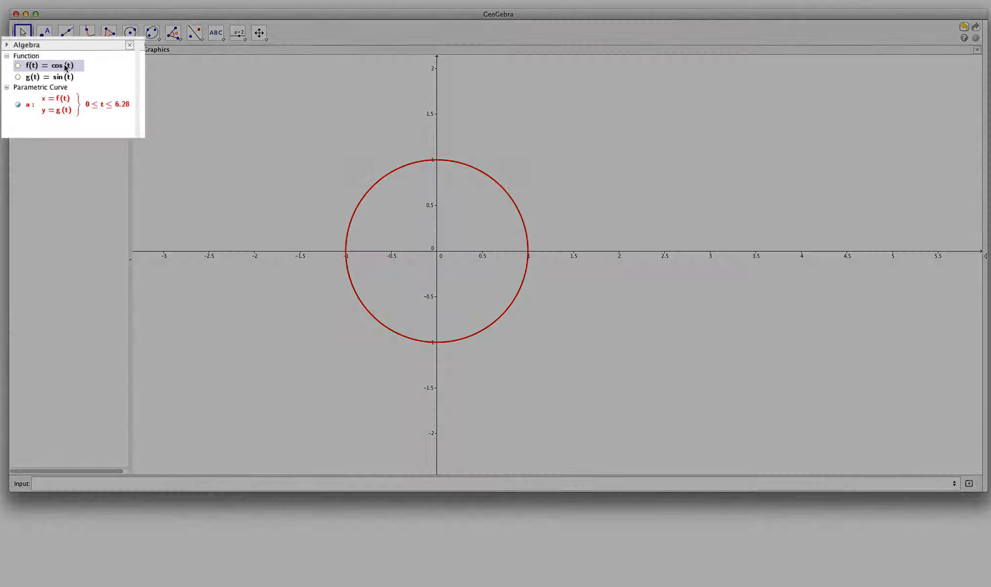
- Change the function f(t) to cos(8*t)
double_click(66, 67)
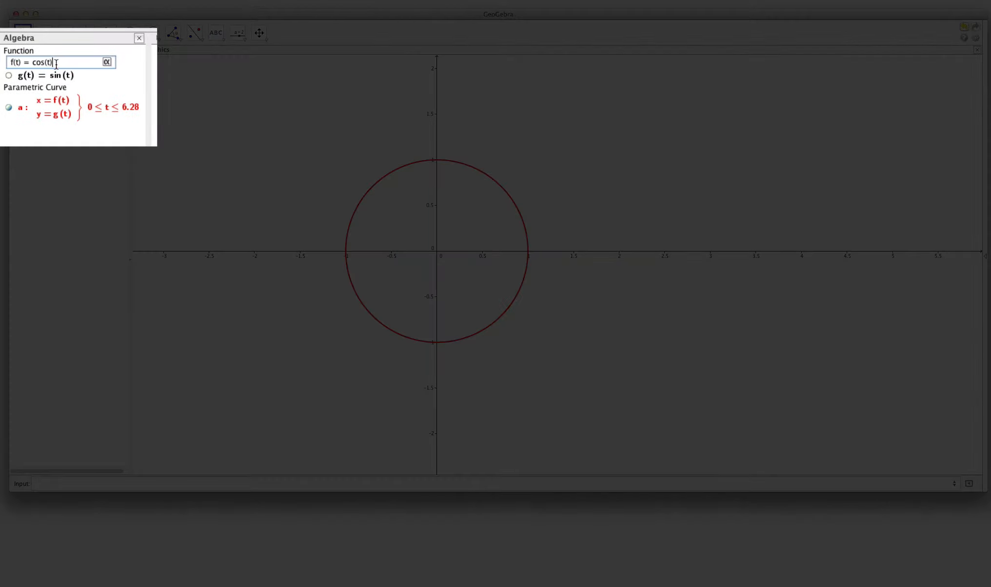
key(Left)
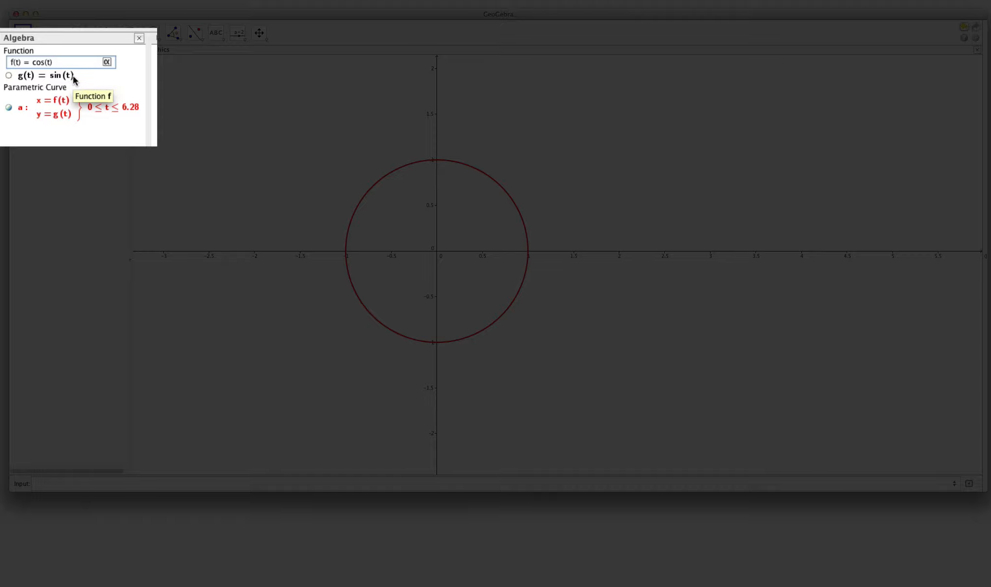
text(8*)
key(Return)
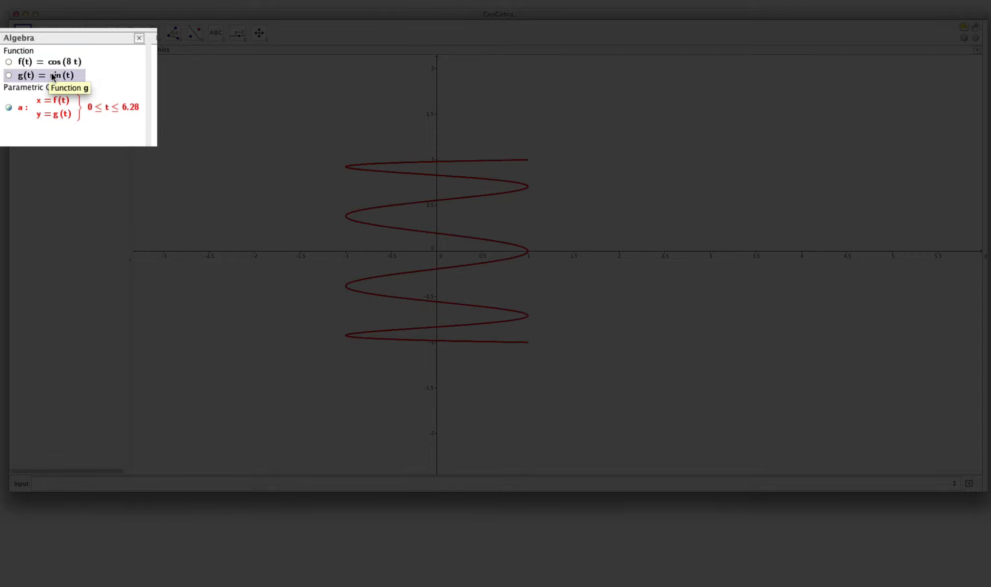
- Change the function g(t) to sin(10*t)
double_click(55, 76)
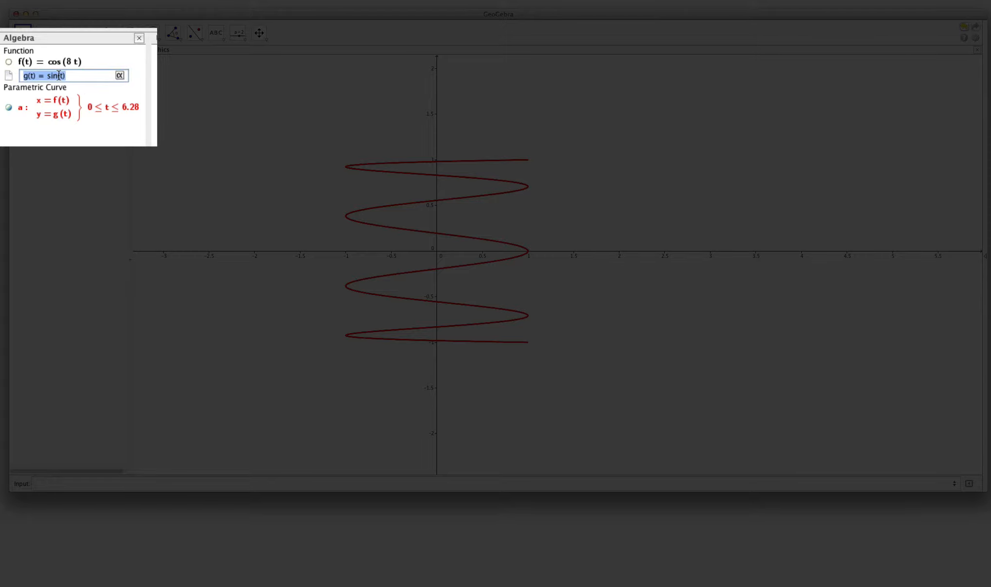
click(59, 75)
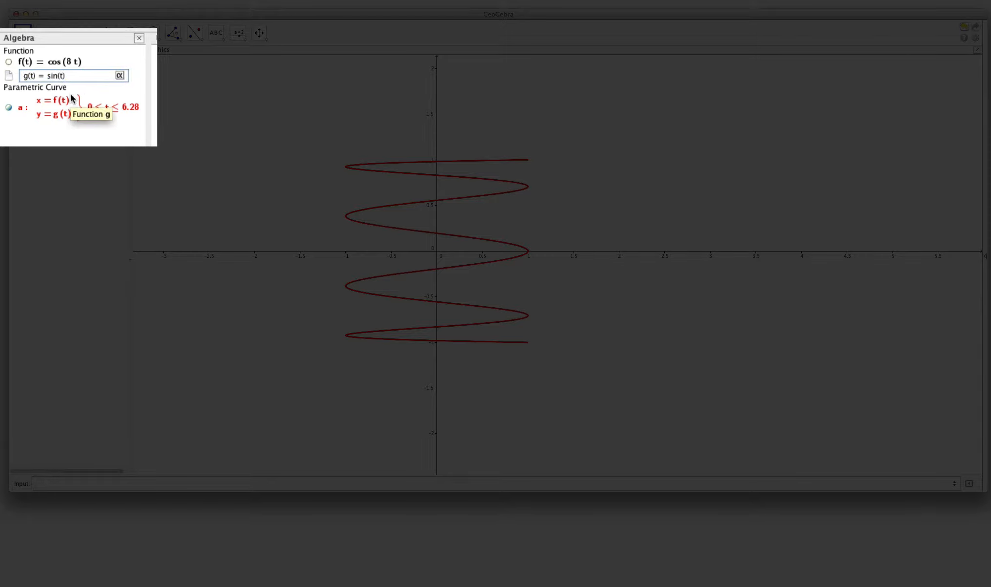
text(10*)
key(Return)
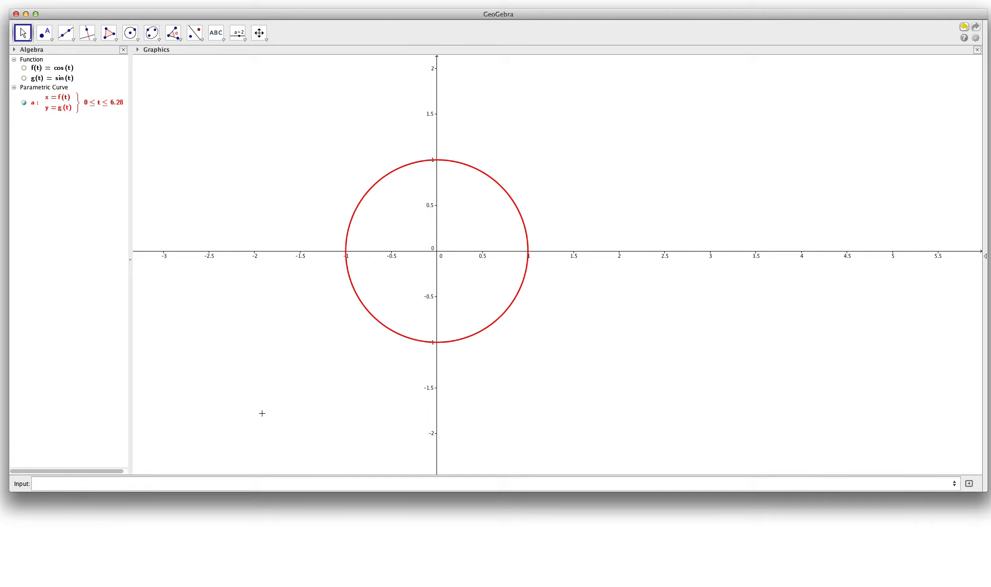
- Create the tangent line to curve a at the point a(pi/4), using the point-on-curve form of the Tangent command
click(251, 484)
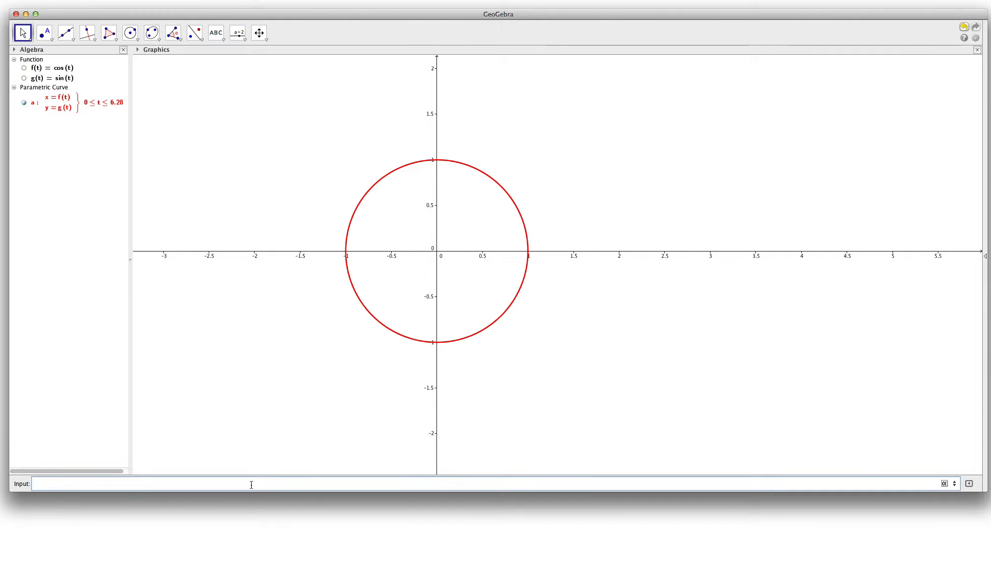
text(tang)
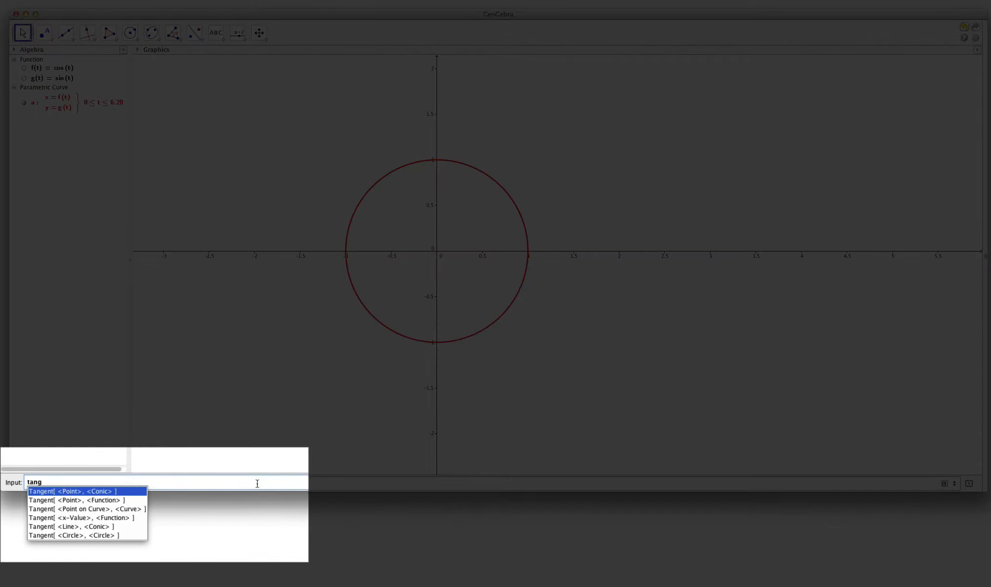
key(Down)
key(Down)
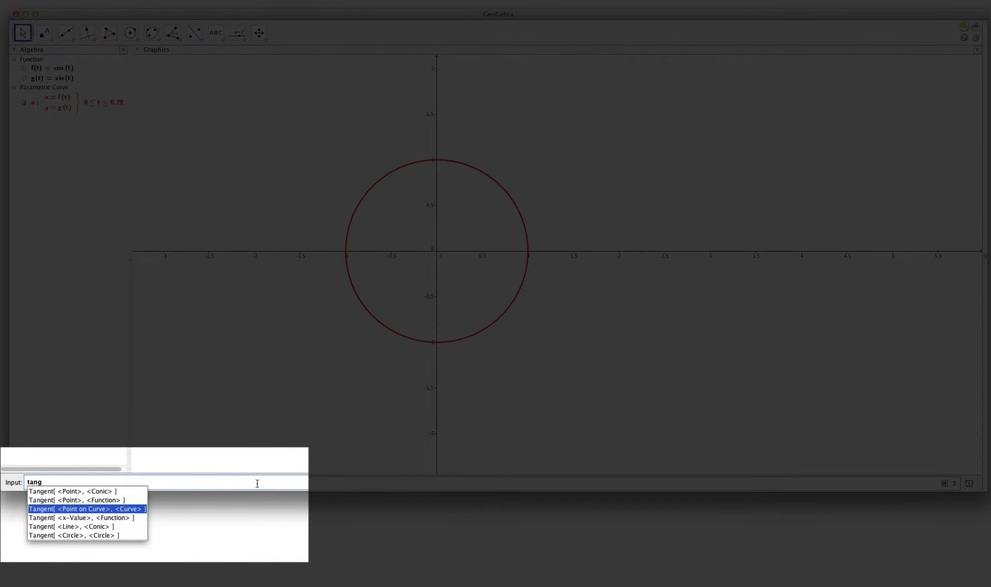
key(Return)
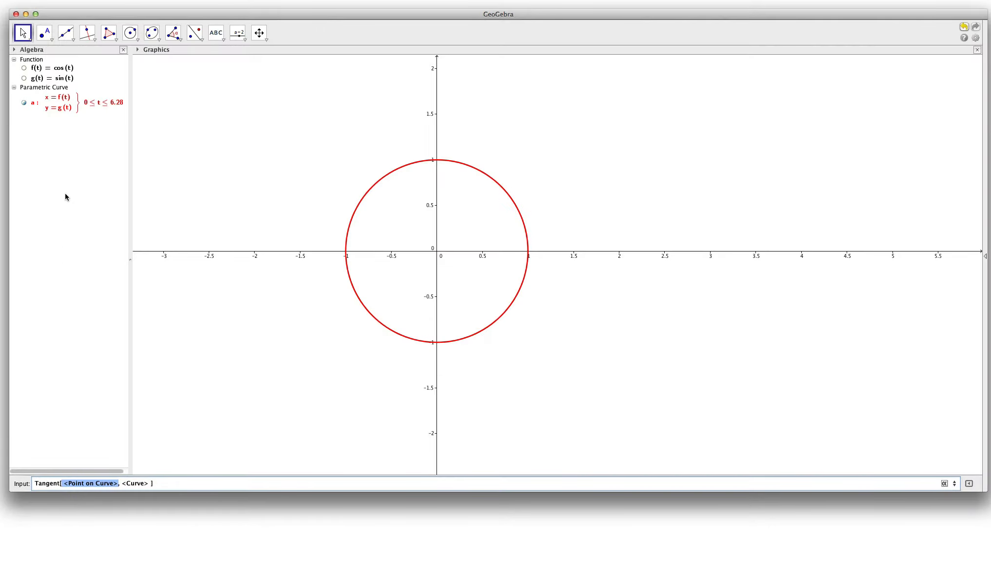
click(46, 109)
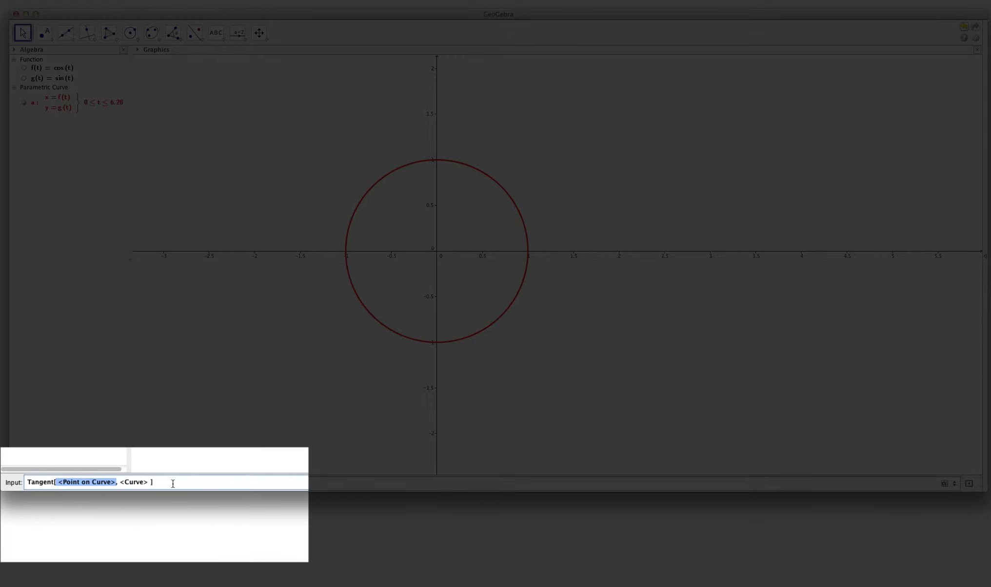
text(a)
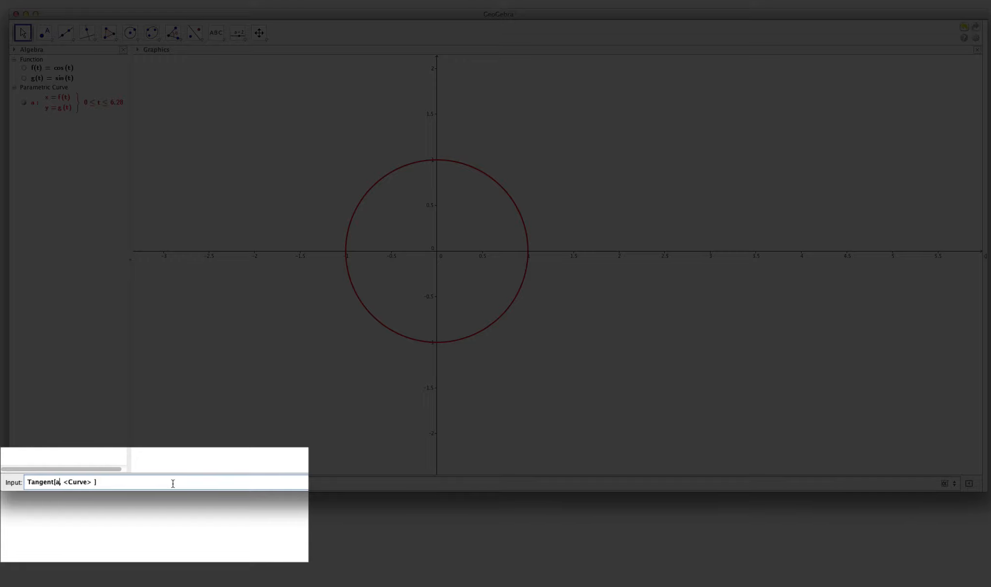
text((pi/4))
key(Tab)
text(a)
key(Return)
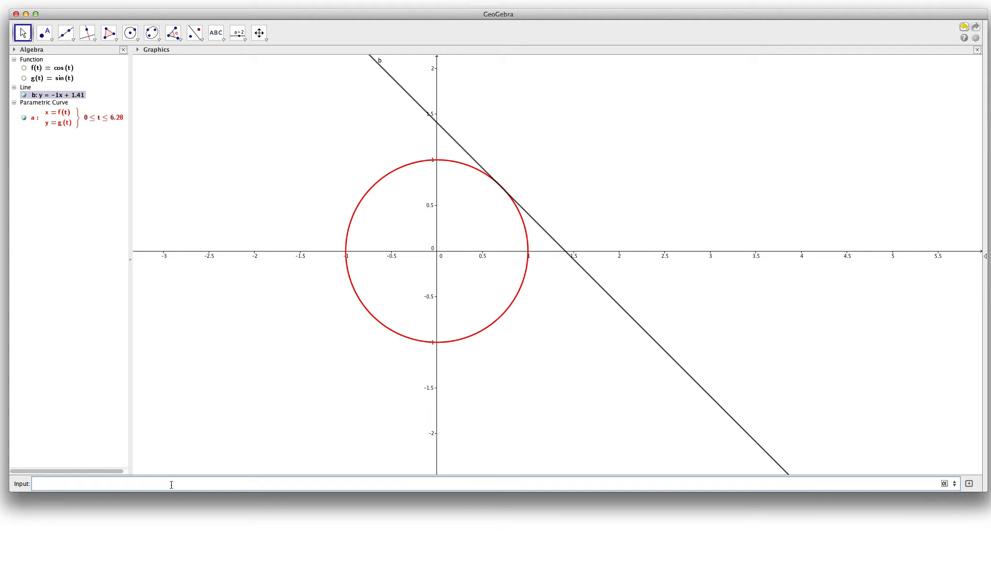
- Define a number T equal to pi/4
click(89, 118)
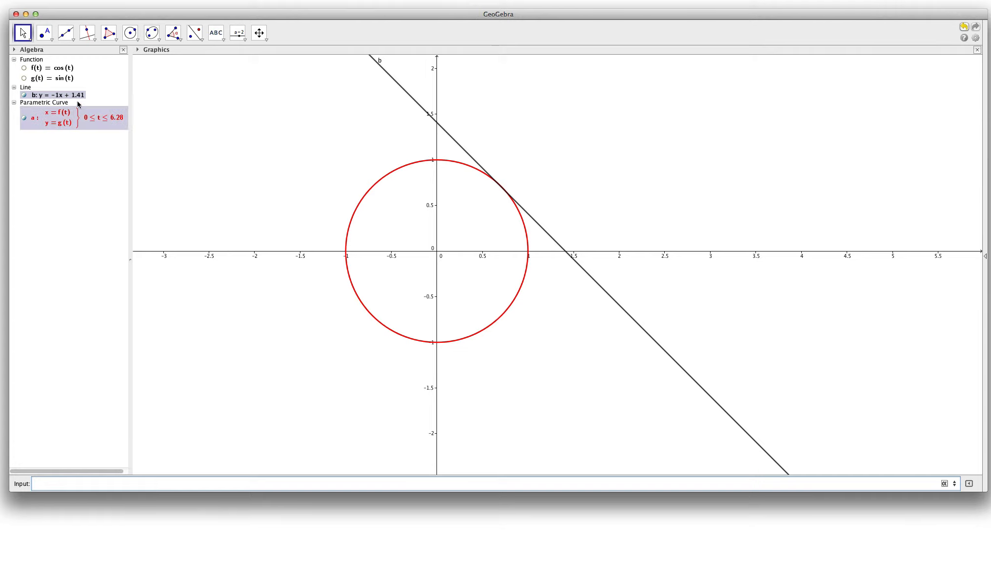
click(496, 192)
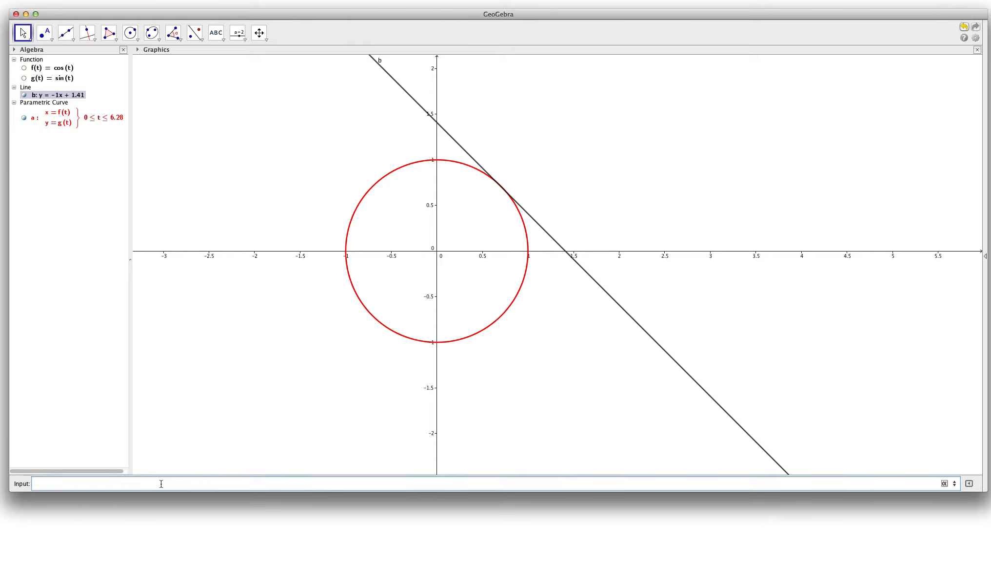
text(T=)
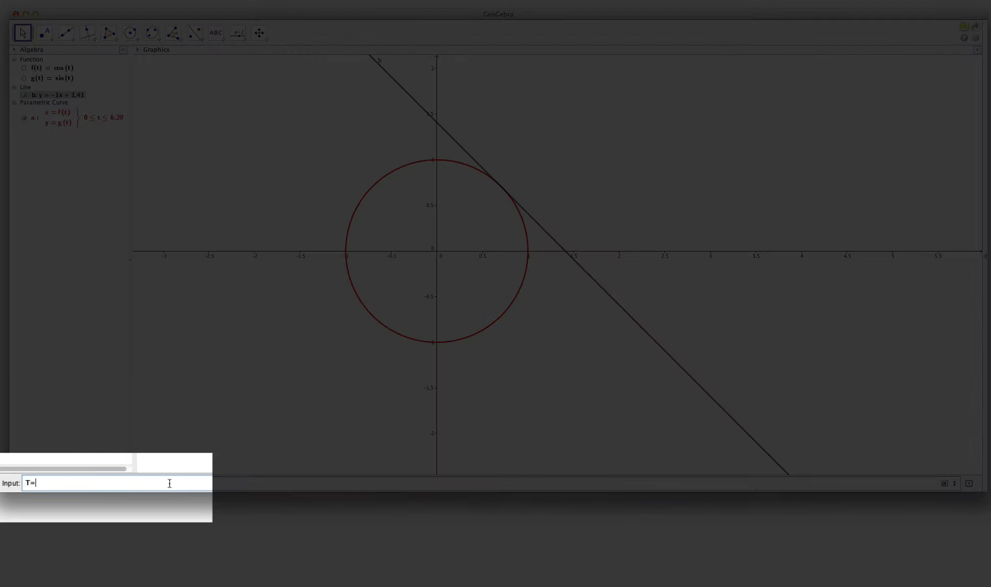
text(pi/4)
key(Return)
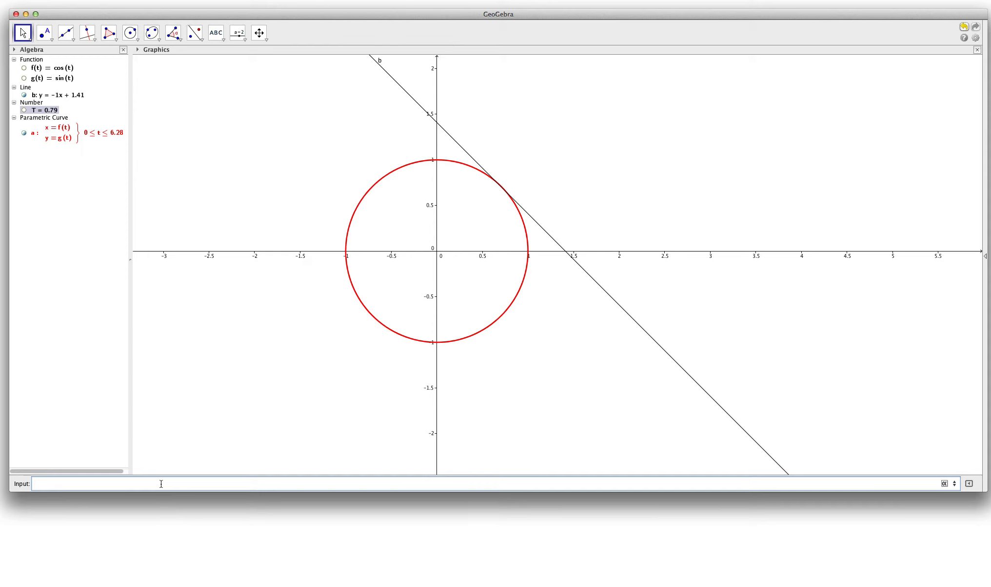
- Redefine the tangent line b as Tangent[a(T), a], replacing its fixed parameter with T
click(75, 130)
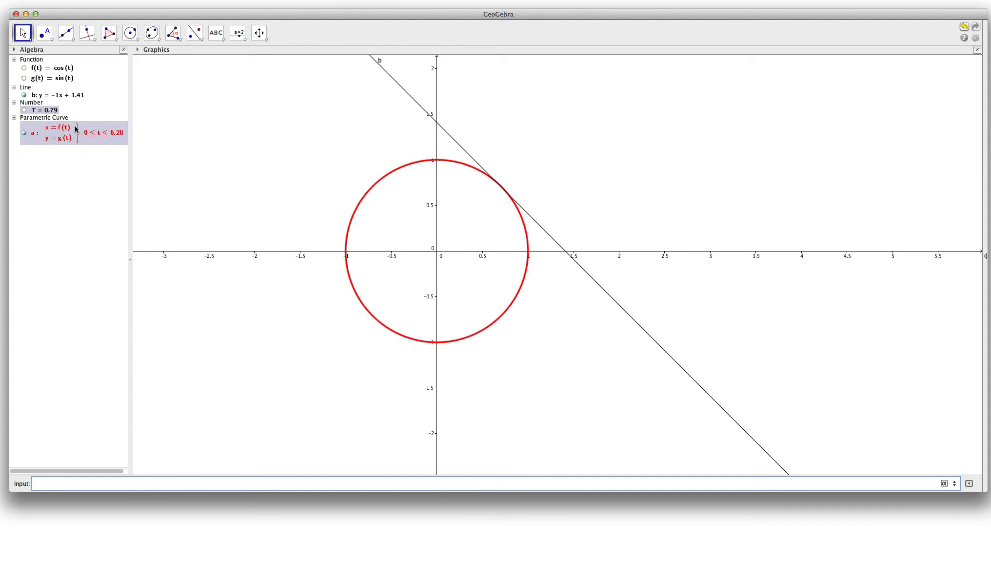
double_click(61, 94)
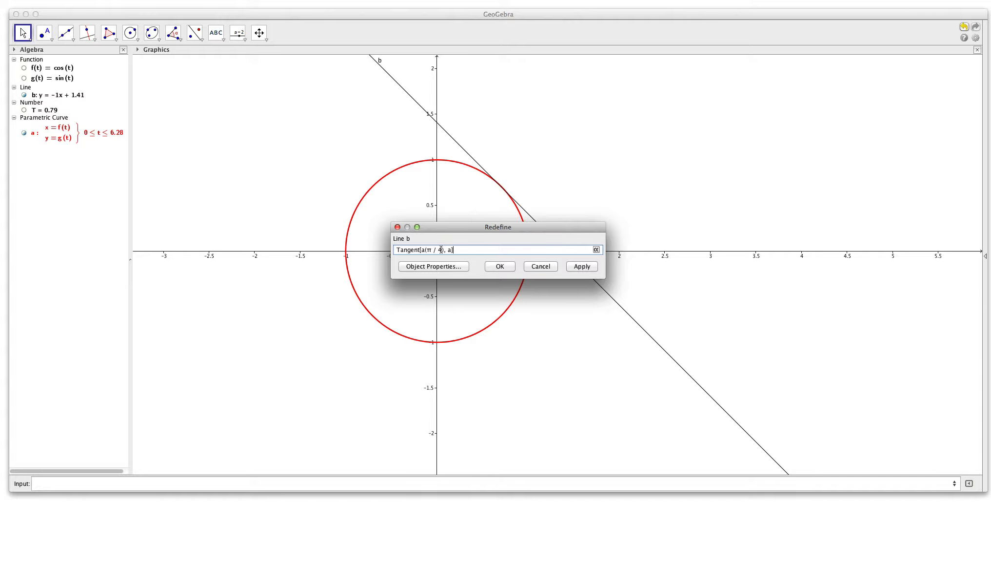
key(BackSpace)
key(BackSpace)
key(BackSpace)
key(BackSpace)
key(BackSpace)
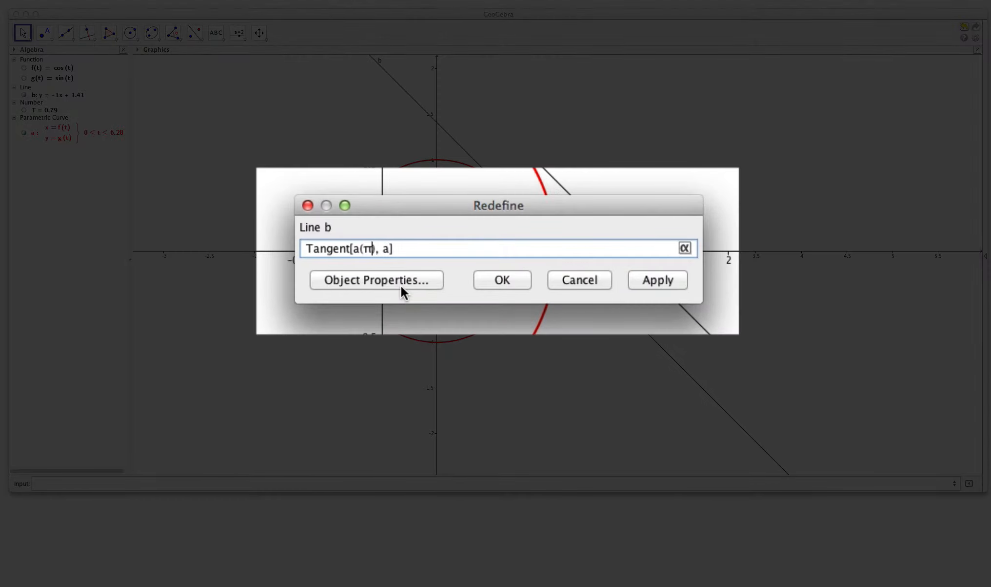
text(T)
click(503, 280)
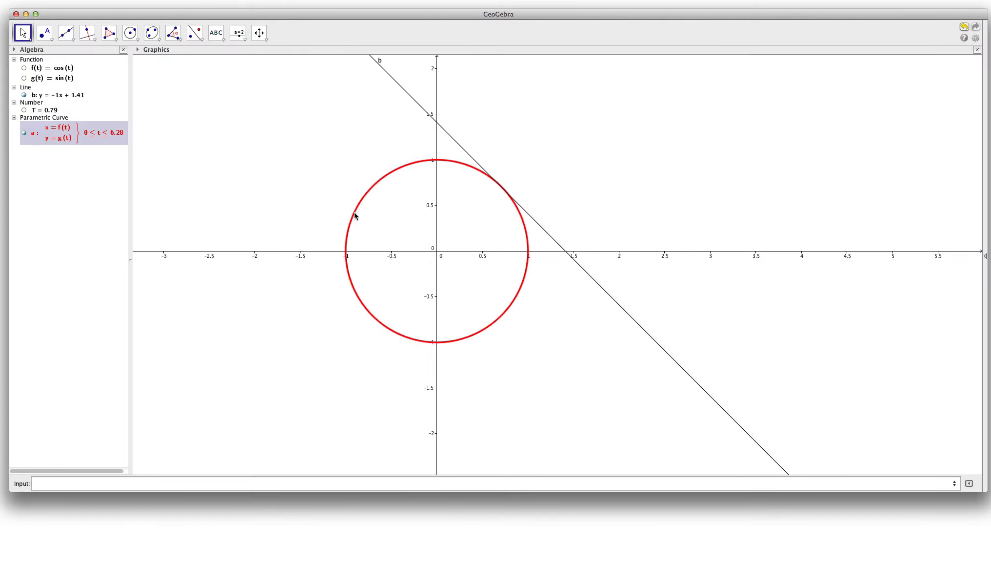
- Show the number T as a slider in the graphics view and set it to 0.7
click(46, 111)
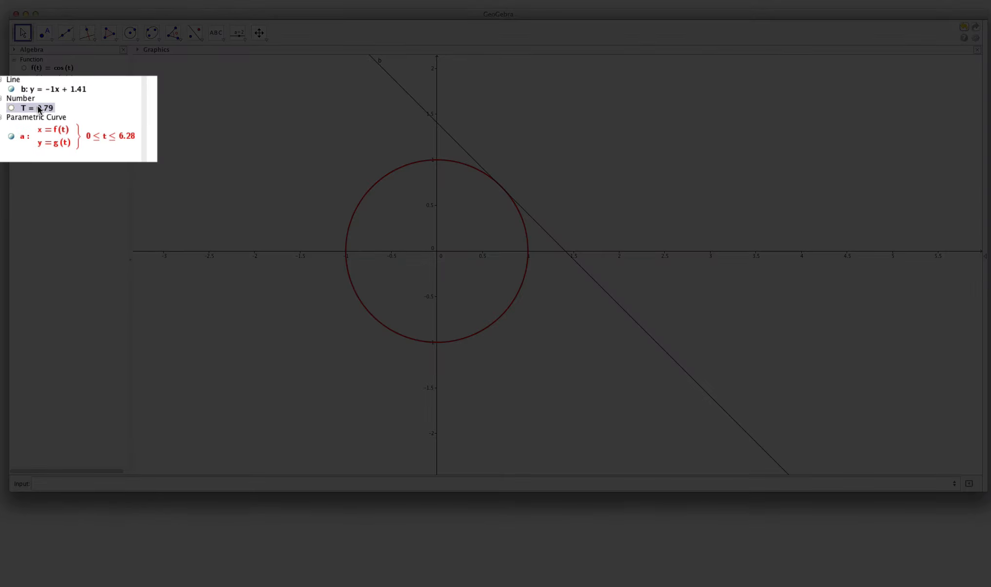
right_click(39, 108)
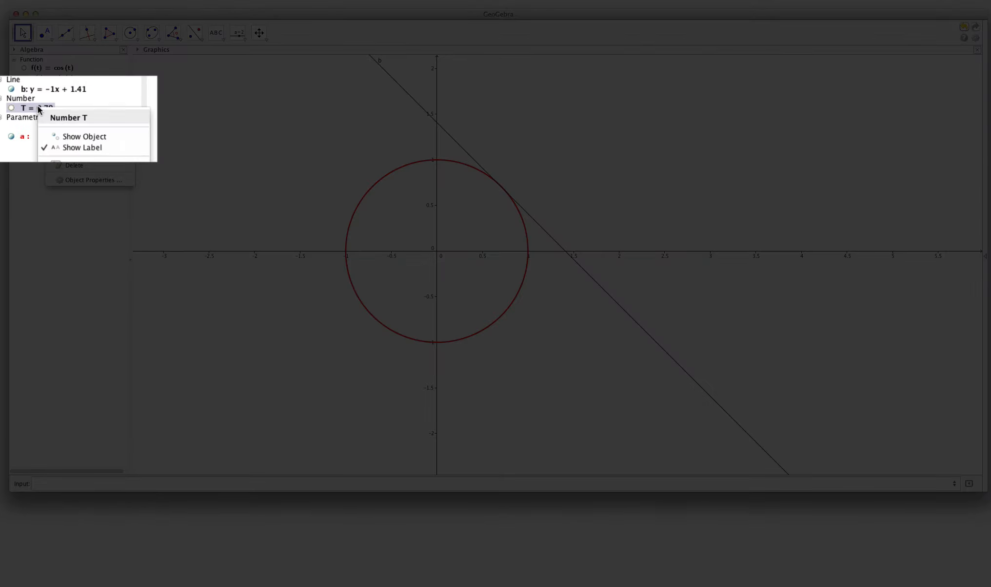
click(68, 137)
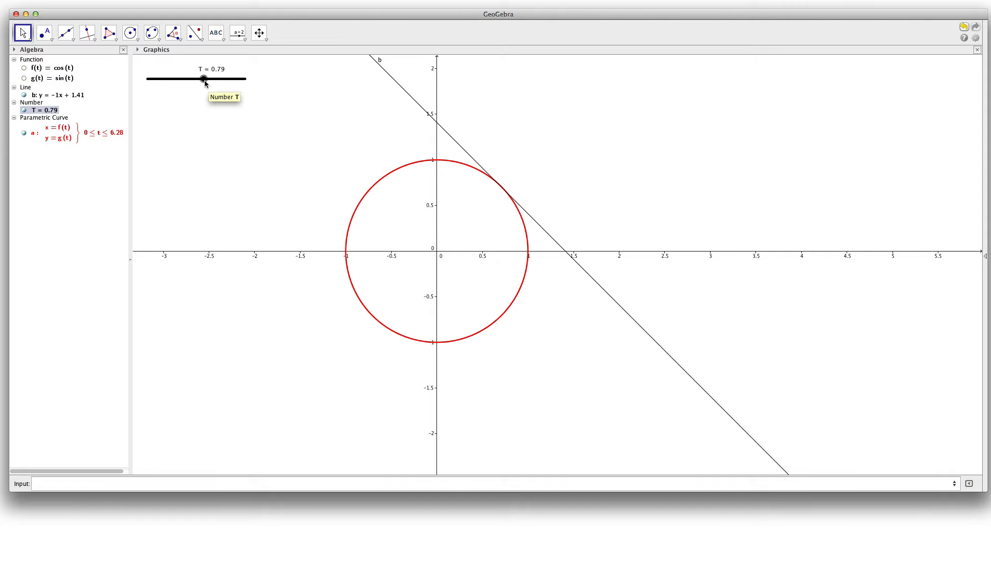
mouse_move(205, 83)
mouse_down()
mouse_move(179, 83)
mouse_move(222, 84)
mouse_move(203, 79)
mouse_up()
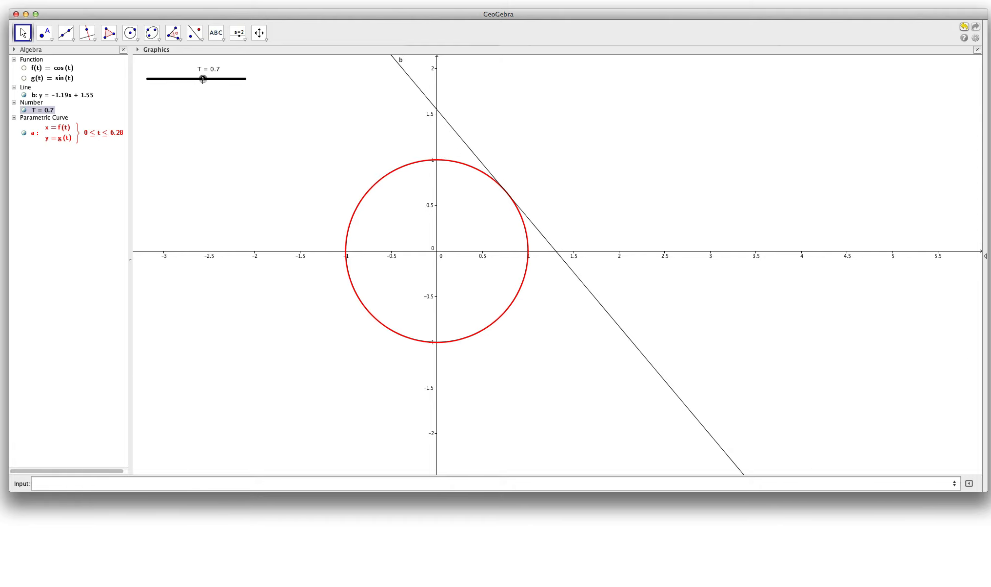
- Plot the tangency point a(T) on the curve and move the T slider to 2.8
click(175, 485)
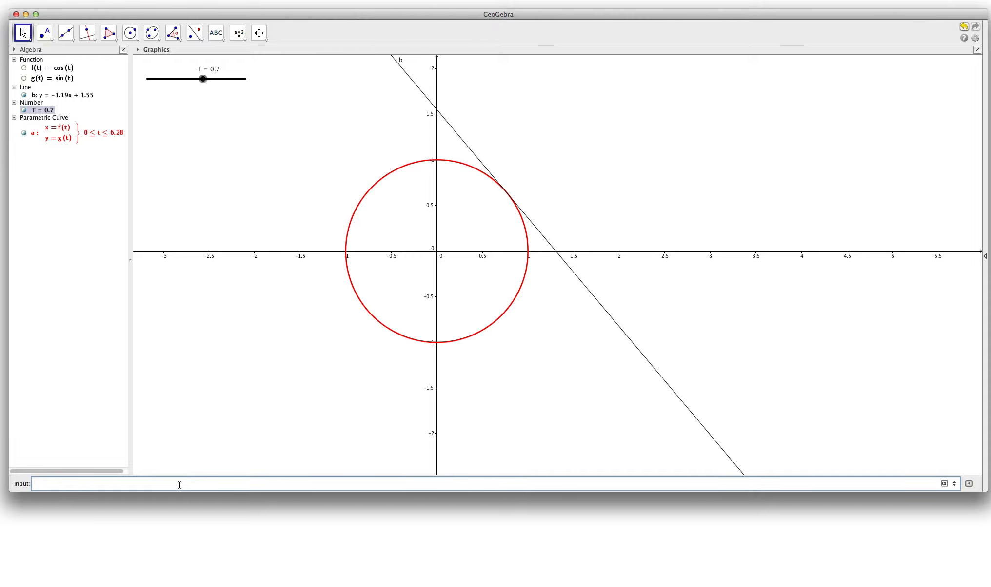
text(a()
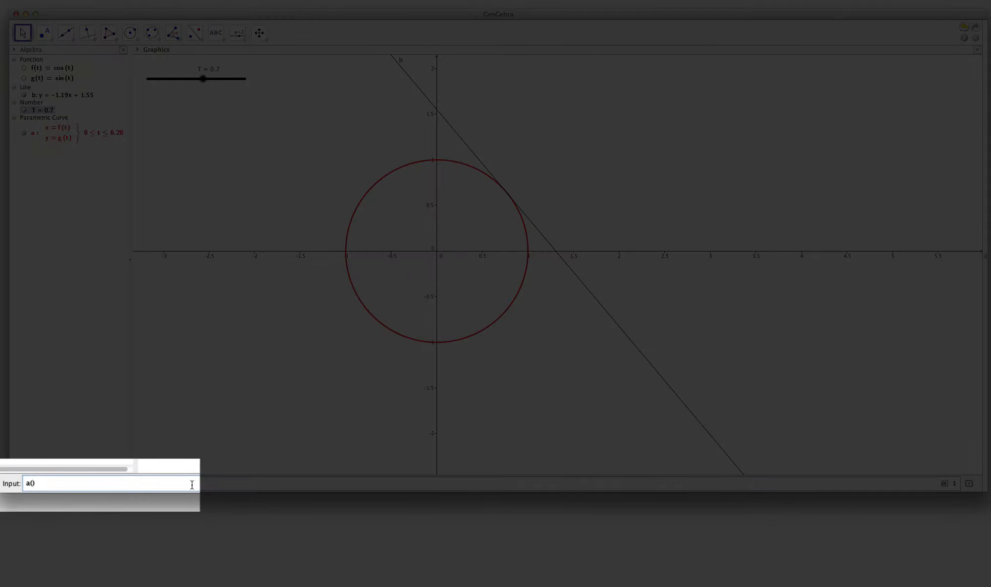
text(T)
click(32, 137)
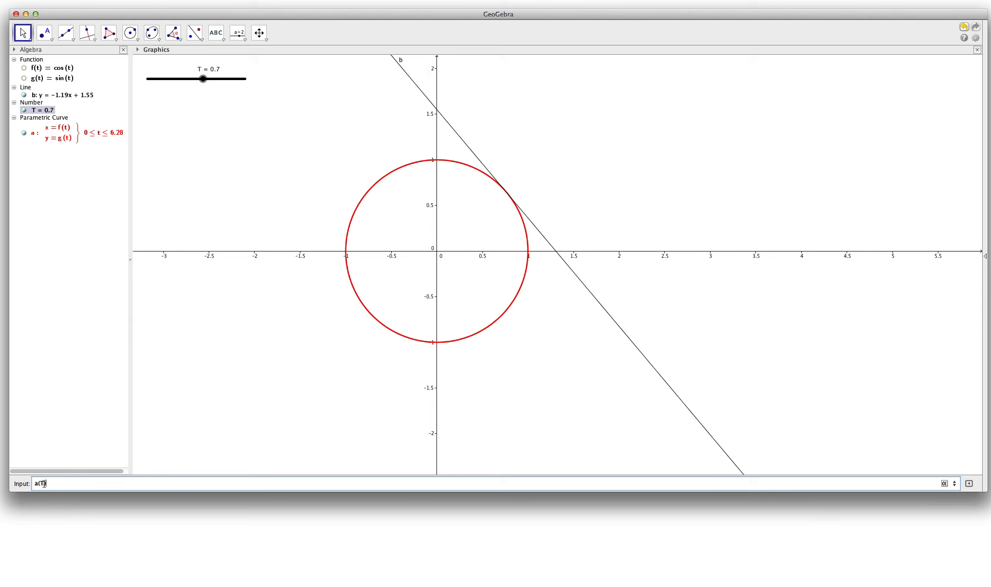
click(53, 483)
text(a(T))
key(Return)
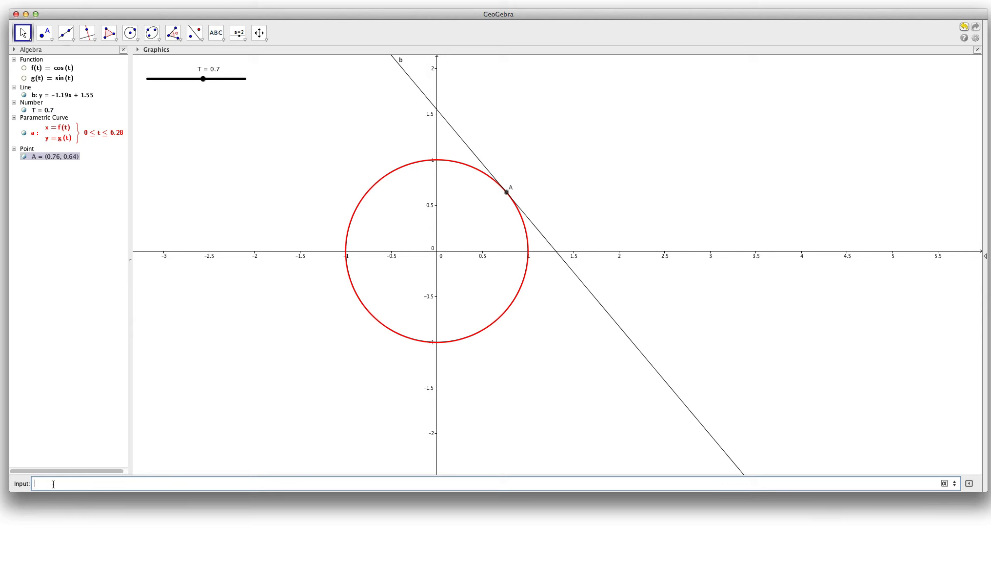
drag(203, 79, 224, 88)
- Change the function f(t) to cos(t)^3
click(61, 69)
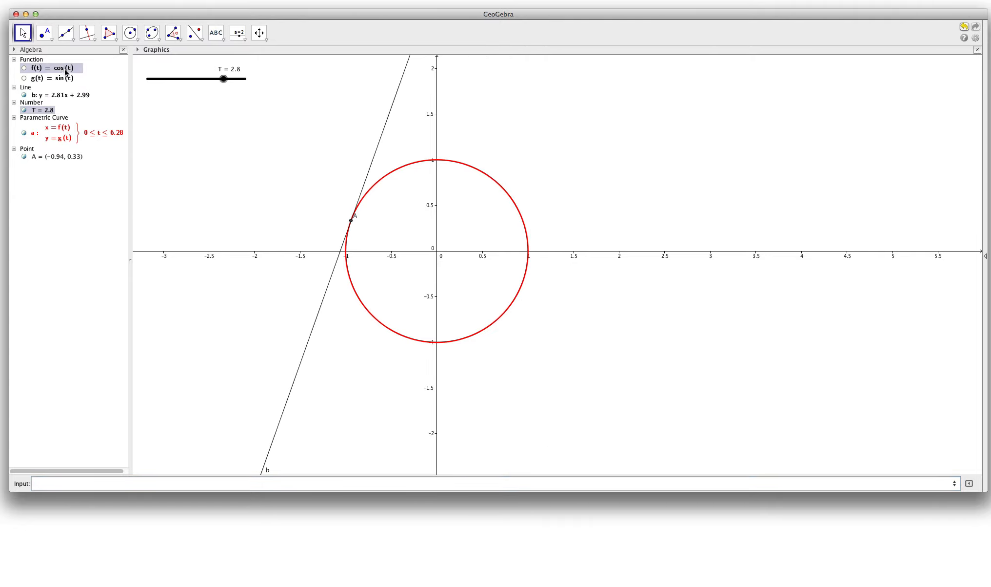
click(59, 68)
click(60, 69)
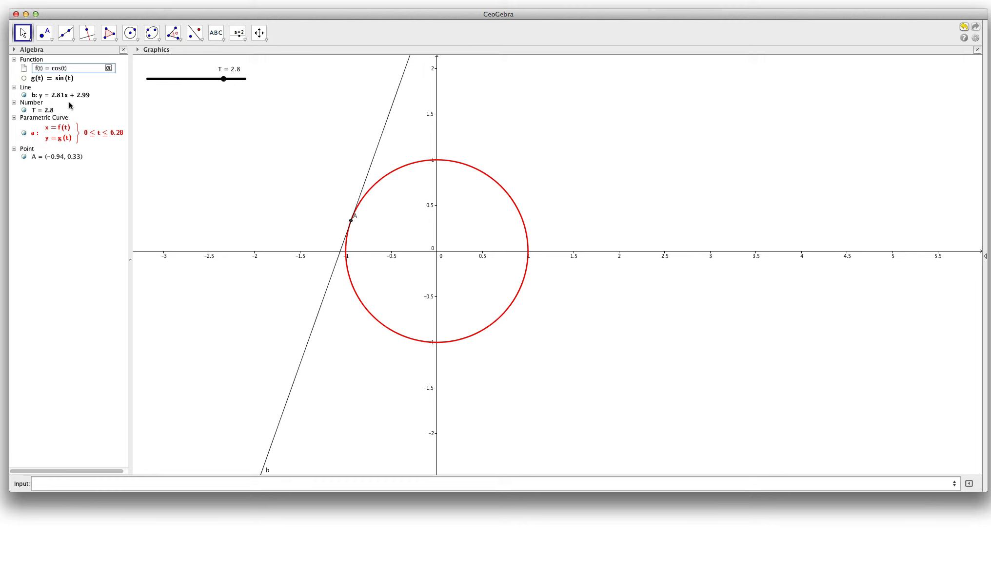
text(^3)
key(Return)
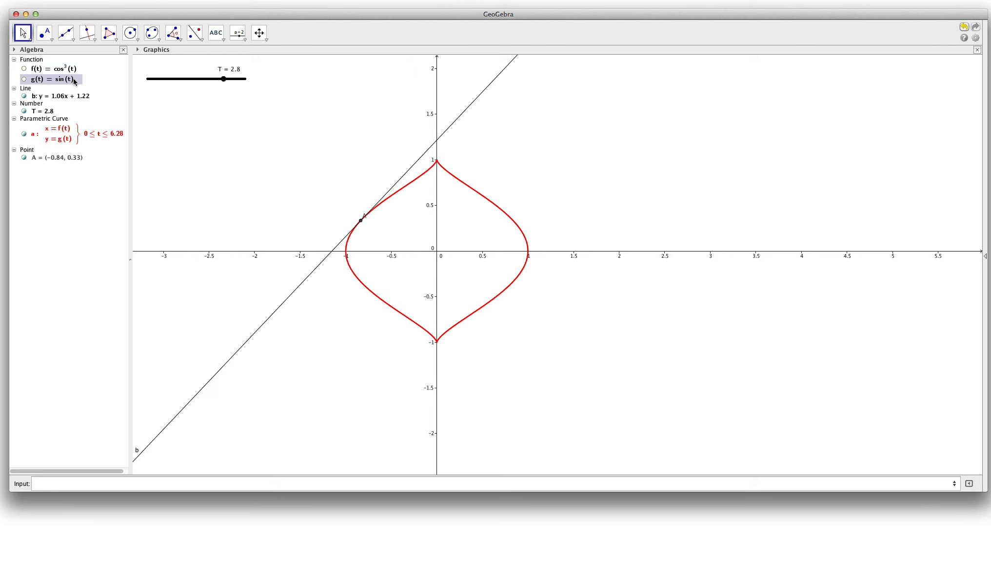
- Change the function g(t) to sin(t)^3 and move the T slider to 2.2
double_click(74, 80)
click(75, 79)
text(^)
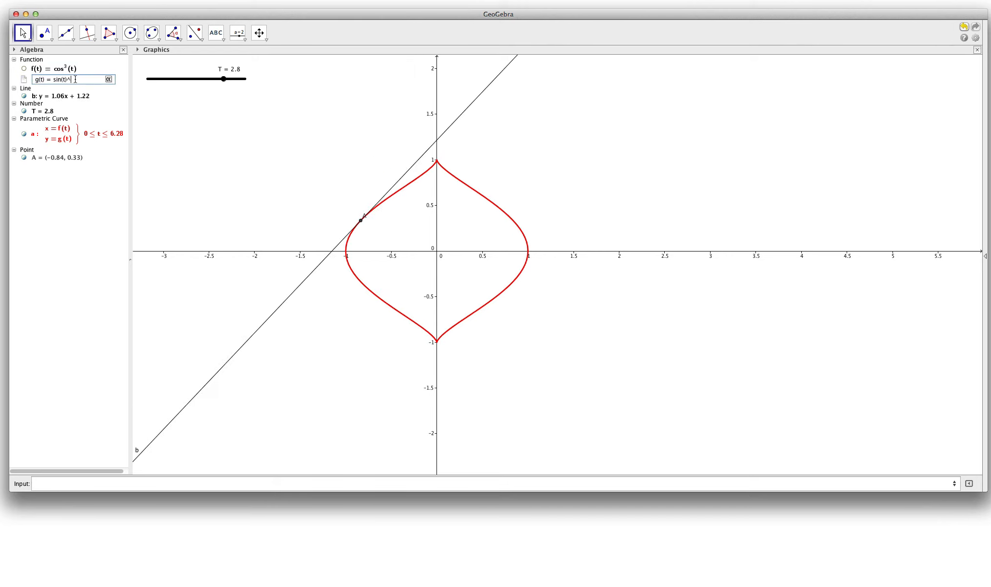
text(3)
key(Return)
click(223, 79)
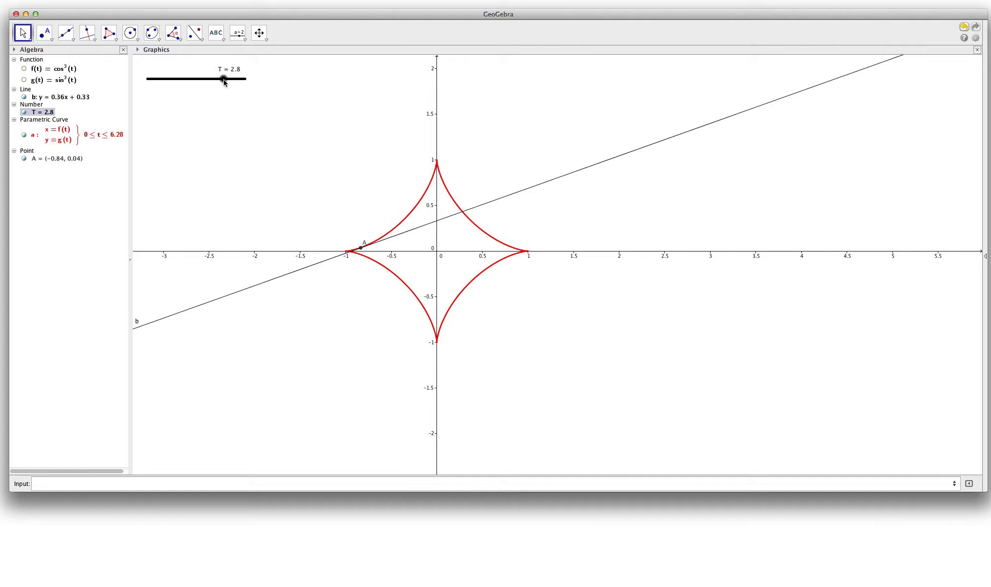
mouse_move(224, 82)
mouse_down()
mouse_move(185, 86)
mouse_move(217, 83)
mouse_move(255, 97)
mouse_move(238, 81)
mouse_move(217, 81)
mouse_up()
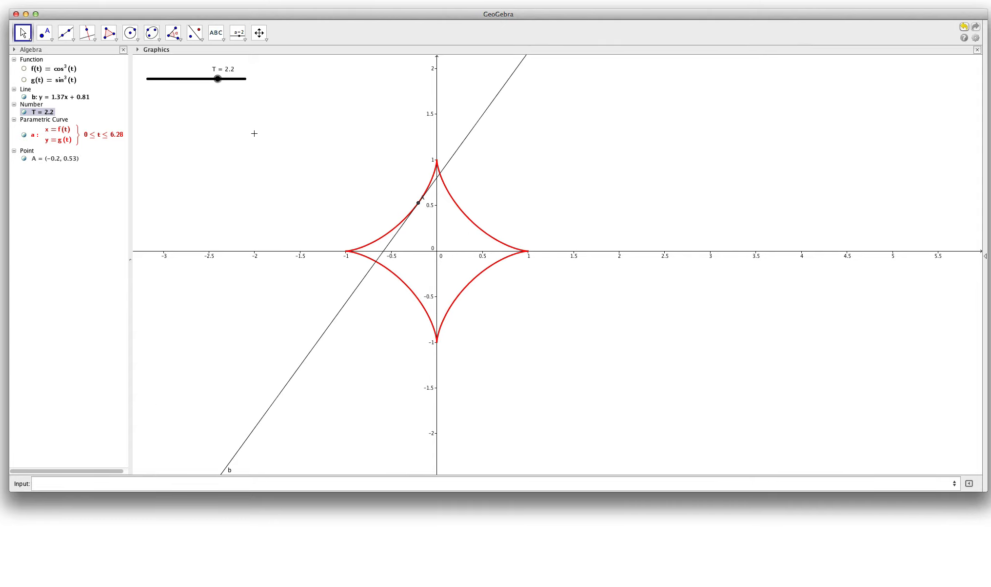